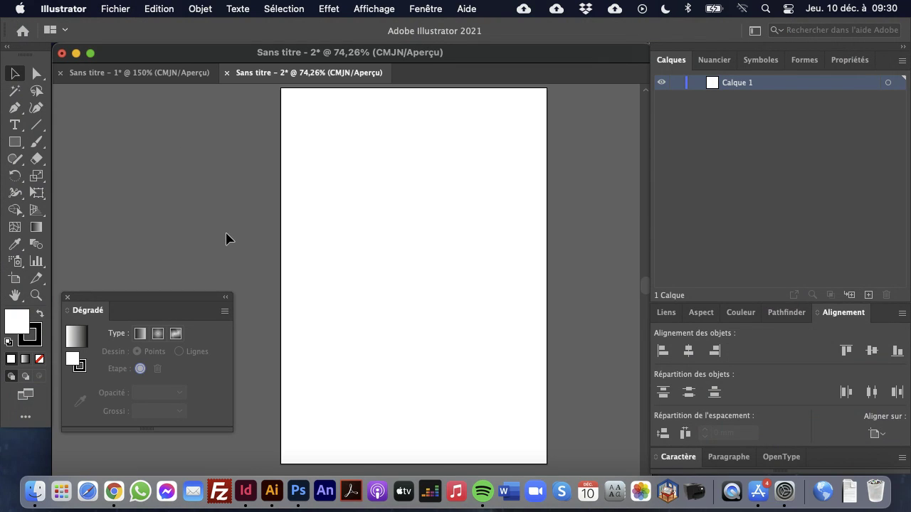
- Draw a closed, smooth egg-shaped blob outline with the Pen tool and select it
drag(138, 305, 149, 234)
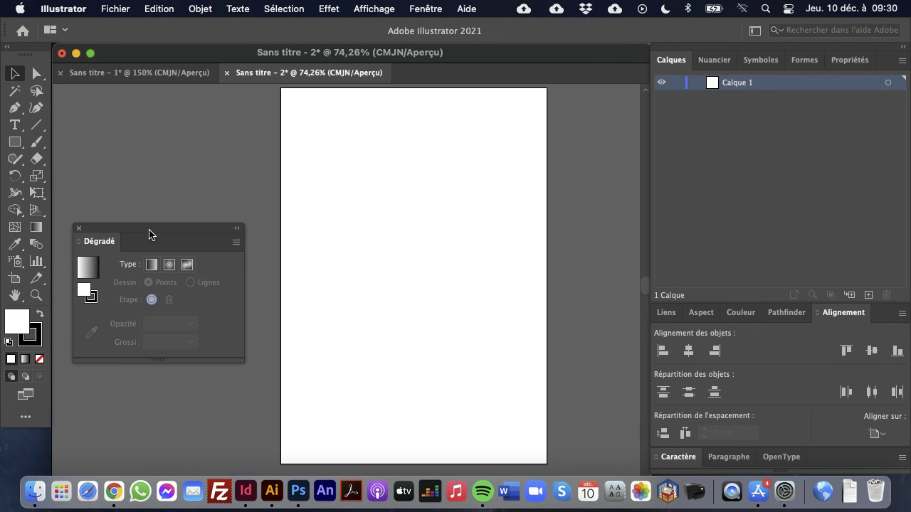
click(14, 109)
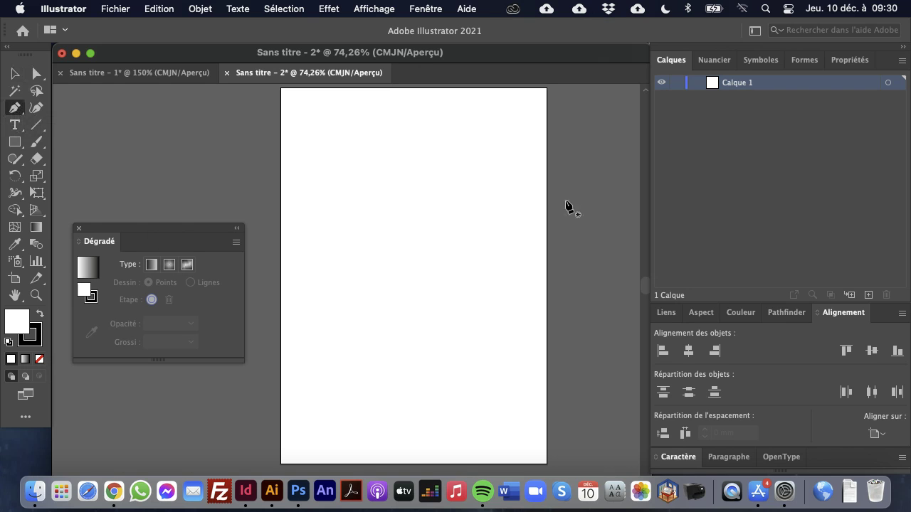
click(405, 187)
click(367, 152)
drag(367, 247, 389, 254)
drag(471, 219, 469, 193)
drag(367, 149, 341, 153)
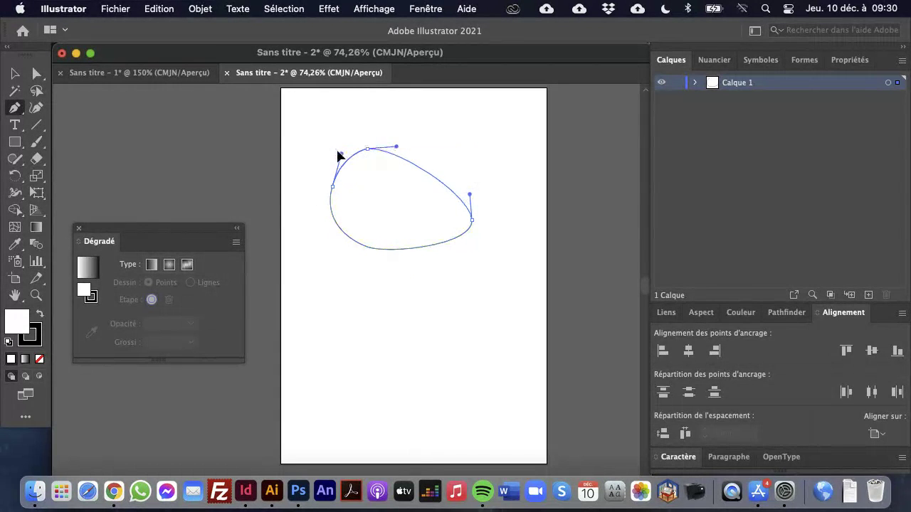
super+click(319, 141)
click(15, 73)
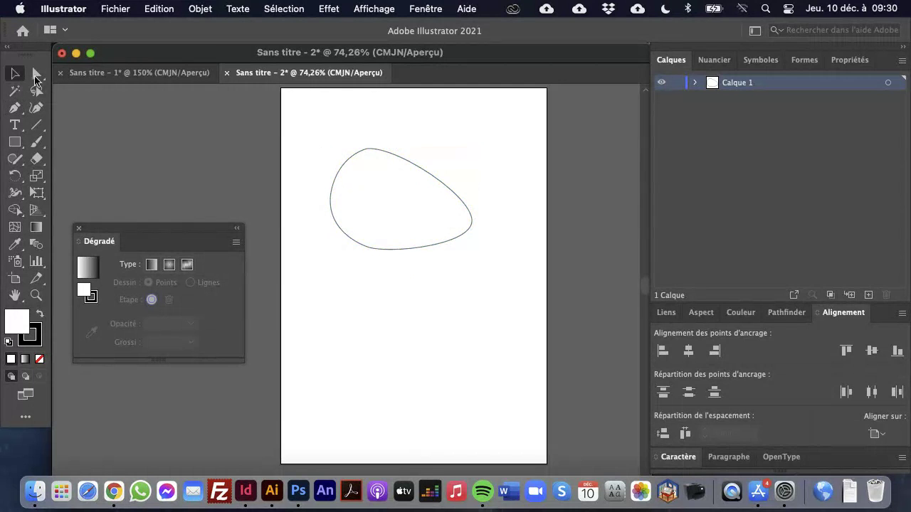
drag(315, 139, 496, 277)
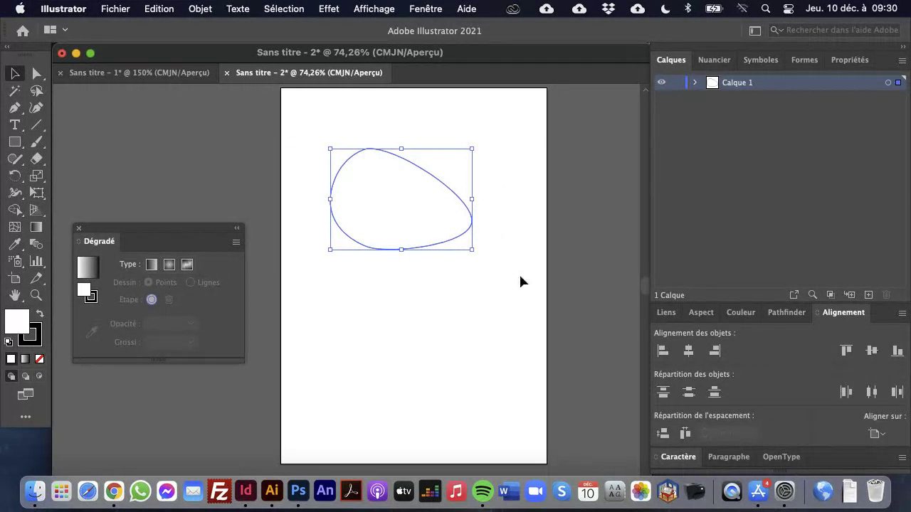
- Fill the blob with the Blanc, Noir gradient swatch from the Swatches panel
click(714, 59)
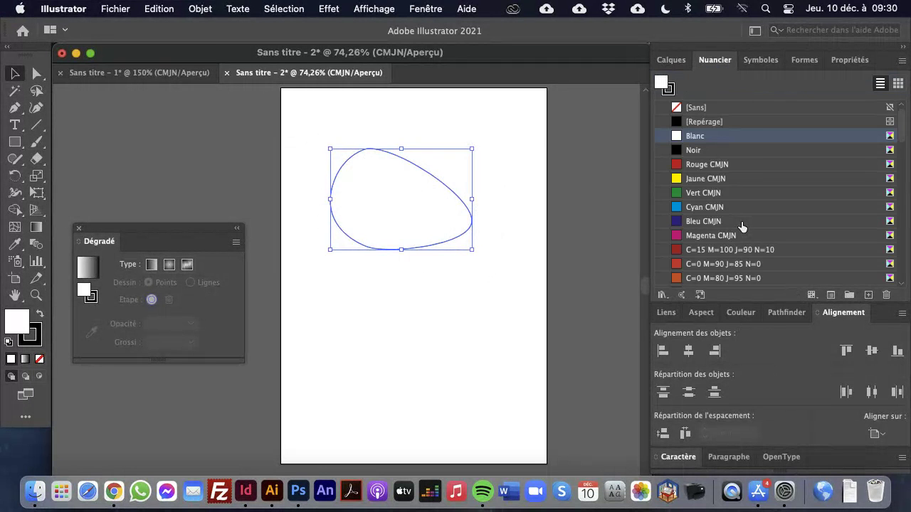
scroll(742, 225, down, 3)
scroll(742, 225, down, 3)
scroll(741, 225, down, 6)
scroll(742, 224, down, 6)
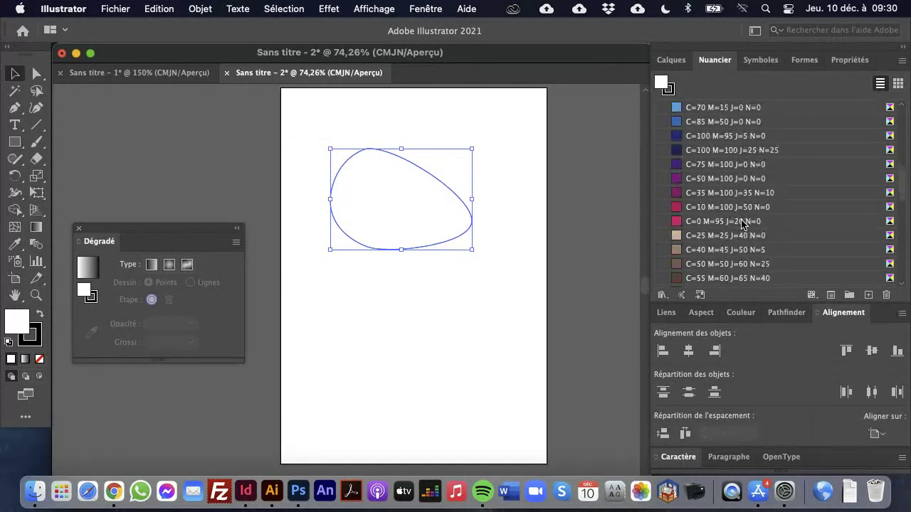
scroll(742, 225, down, 6)
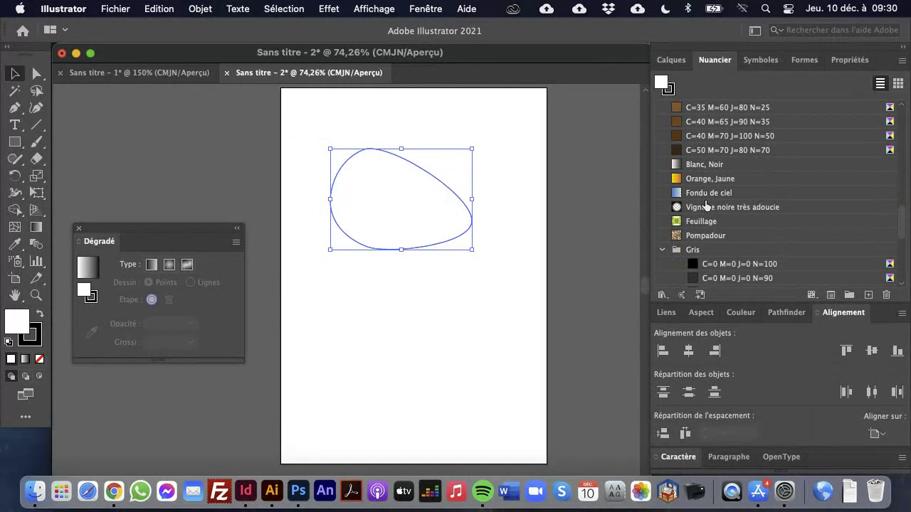
click(703, 165)
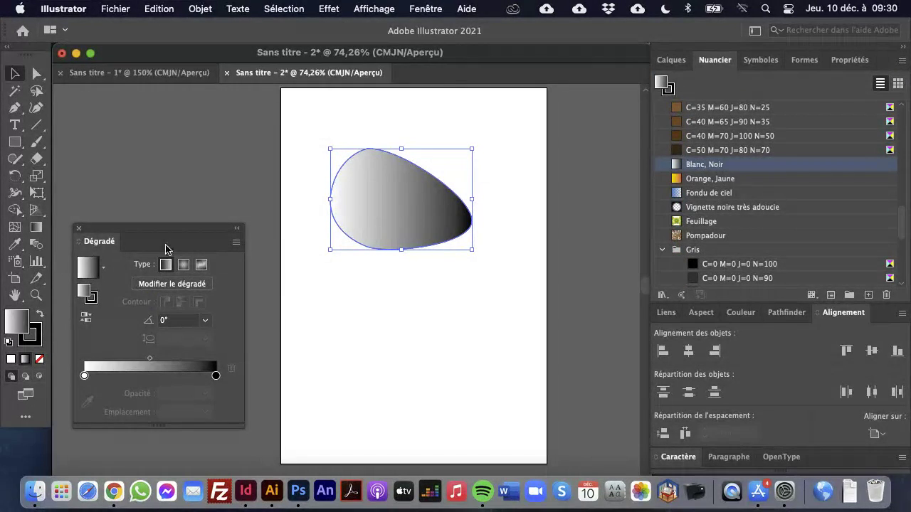
- Switch to the Gradient tool and zoom so the whole blob is in view
drag(137, 235, 179, 176)
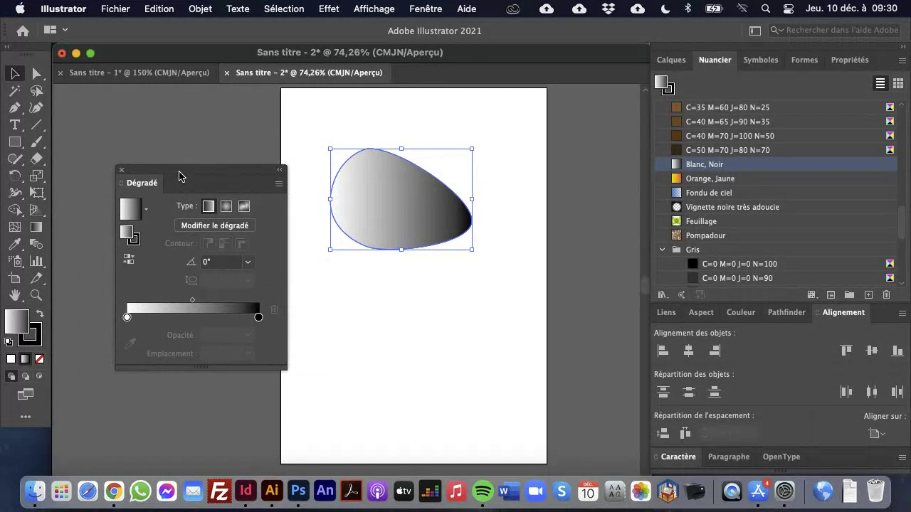
click(39, 230)
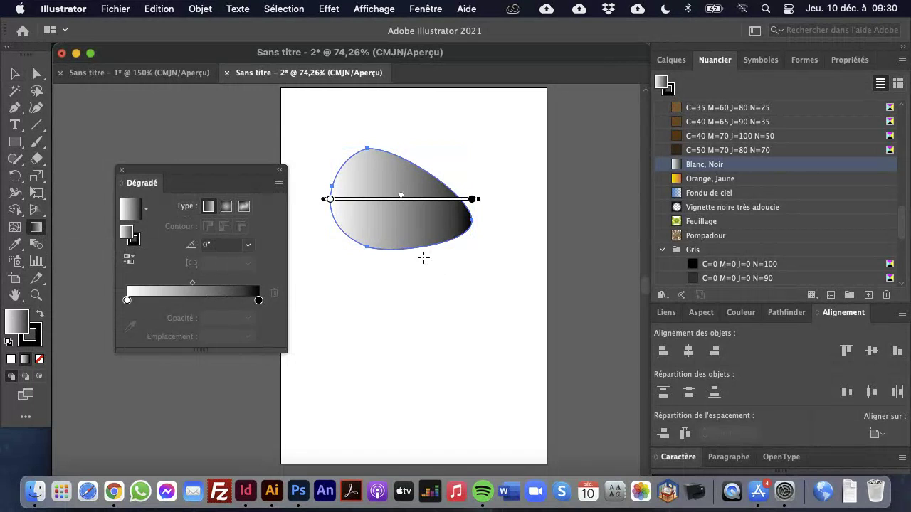
scroll(405, 211, right, 3)
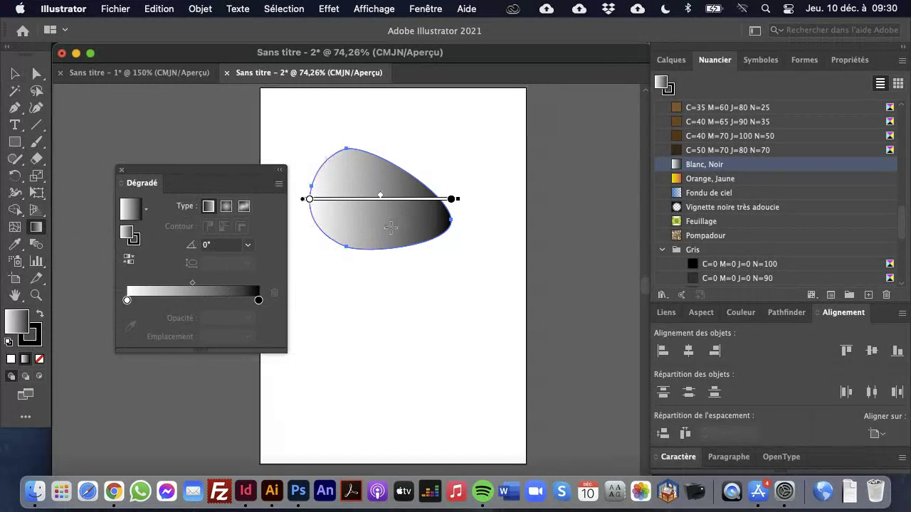
key(super+plus)
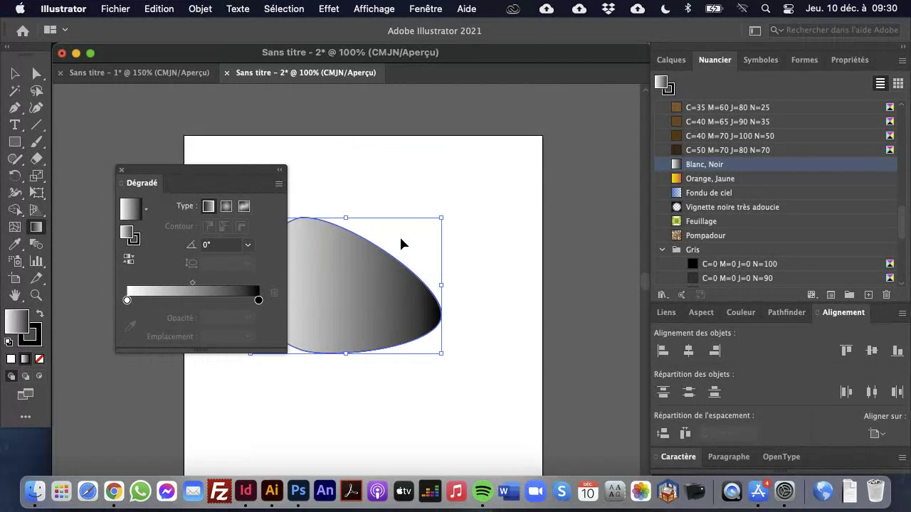
key(super+minus)
drag(401, 237, 492, 262)
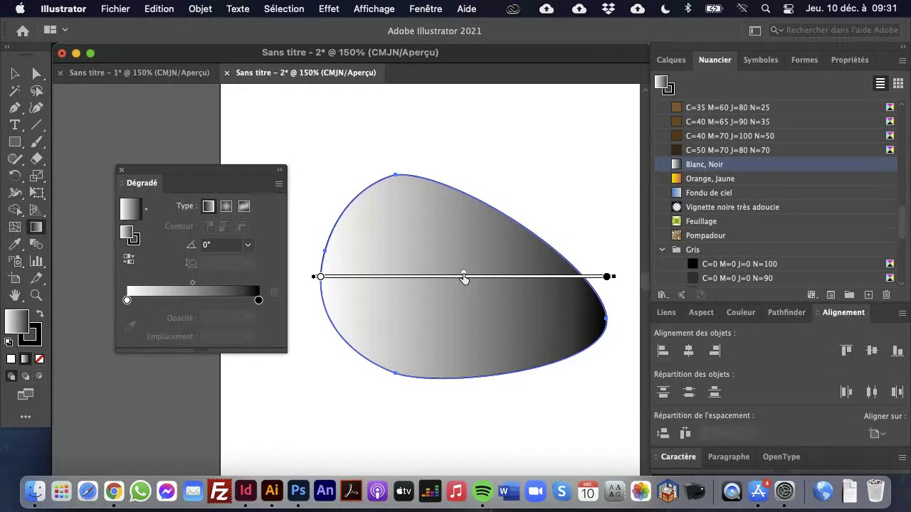
- Add a dark brown stop (C=40 M=70 J=100 N=50) at ~19% and a tan stop (C=25 M=40 J=65 N=0) at ~76%
mouse_move(463, 277)
mouse_down()
mouse_move(358, 276)
mouse_move(515, 277)
mouse_move(397, 277)
mouse_move(476, 276)
mouse_up()
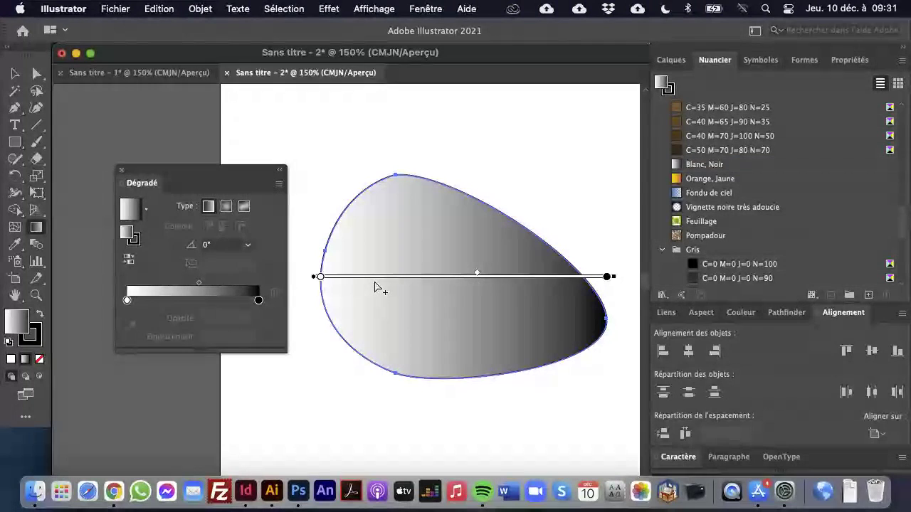
click(375, 285)
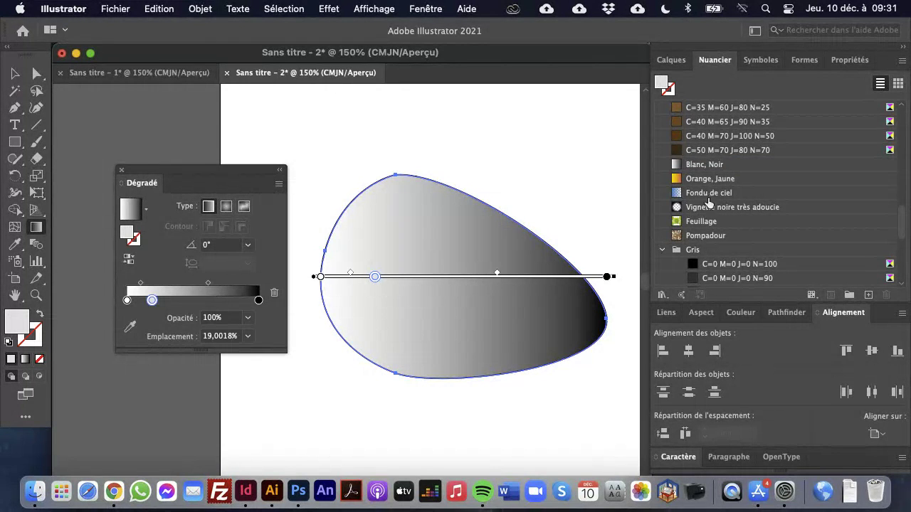
click(708, 136)
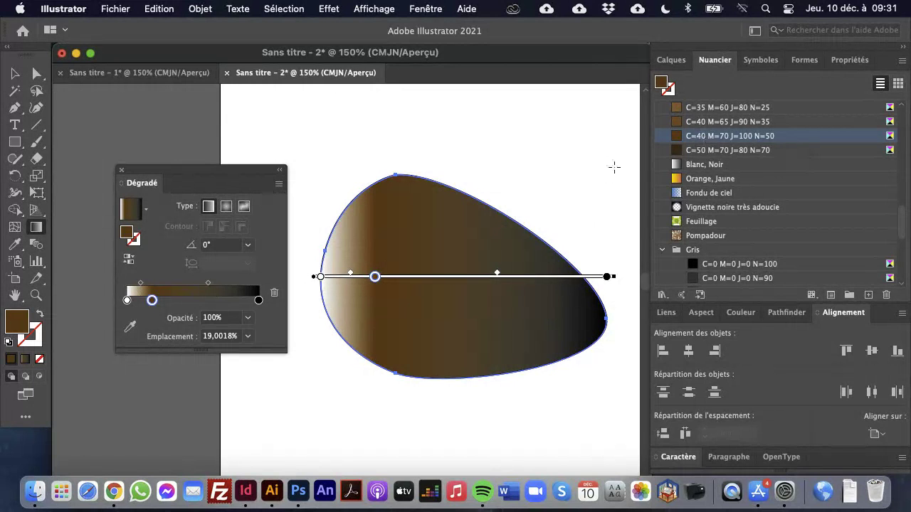
click(537, 283)
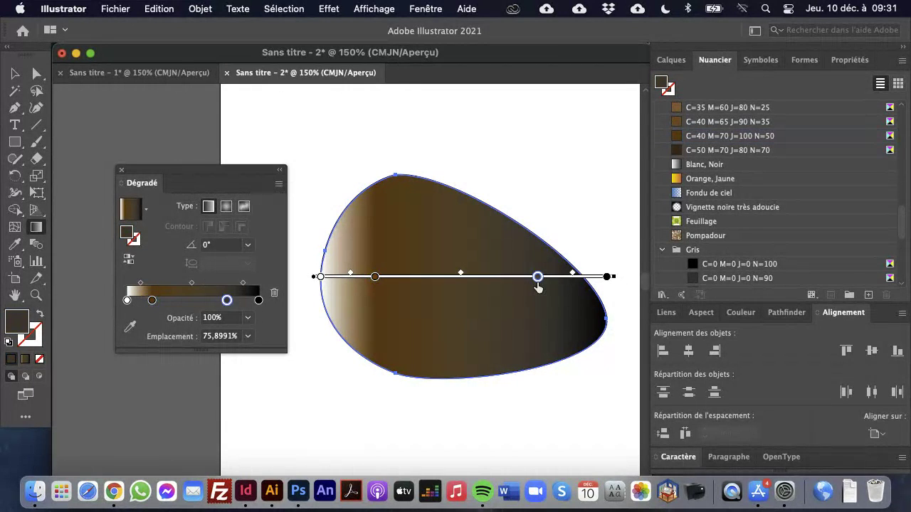
scroll(703, 117, up, 5)
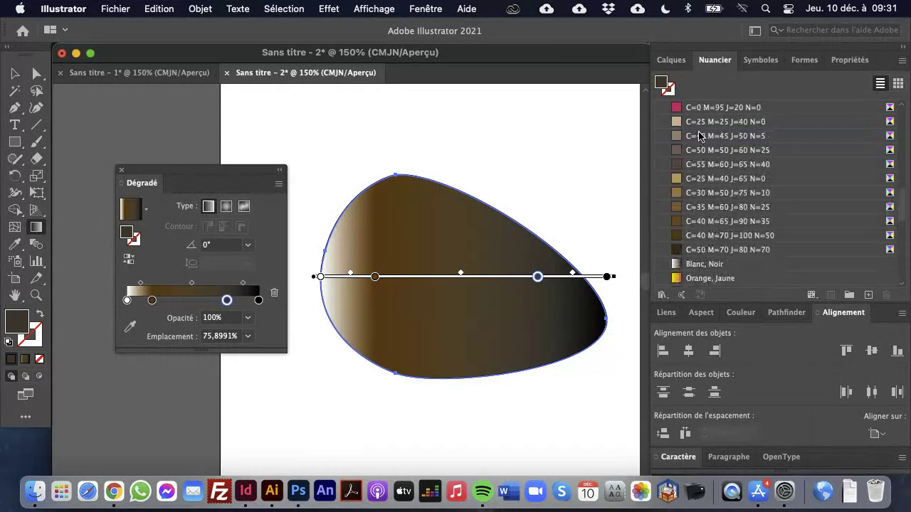
click(695, 198)
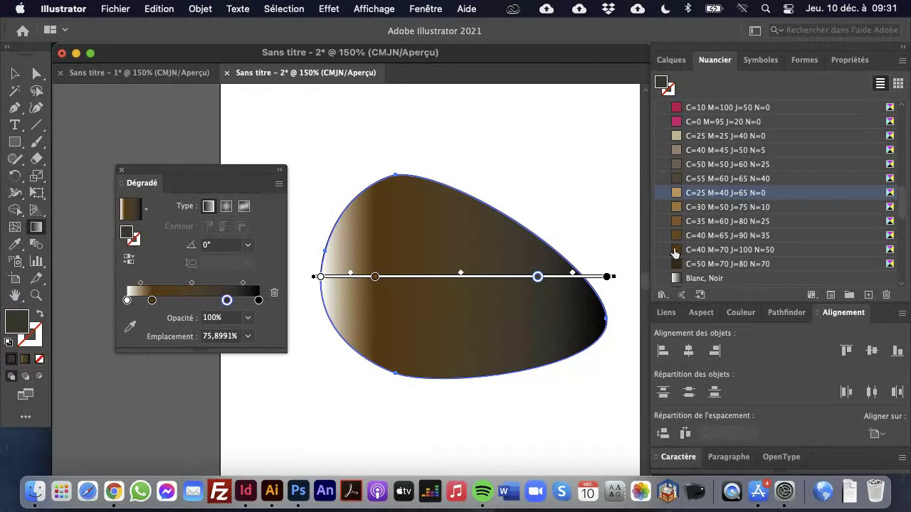
click(705, 194)
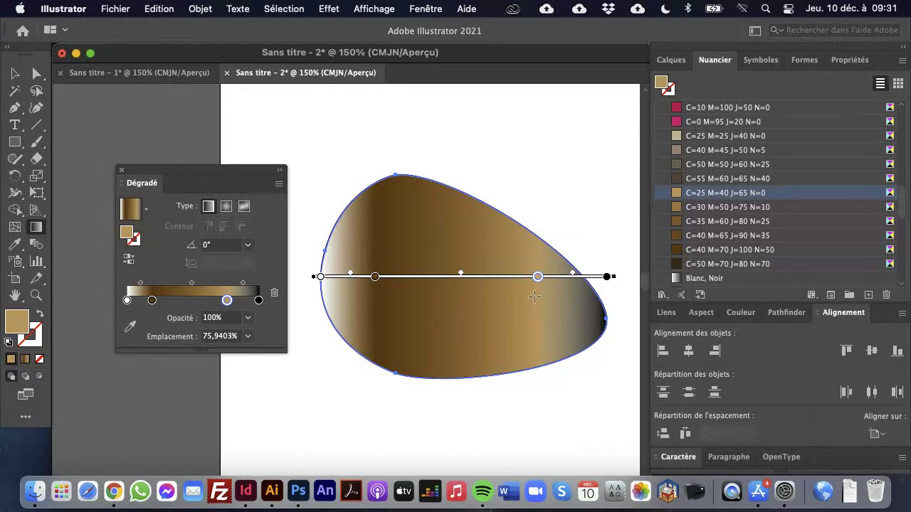
- Duplicate the tan stop to about 57%, shift the brown-to-tan midpoint left and tilt the gradient slightly
drag(538, 277, 502, 277)
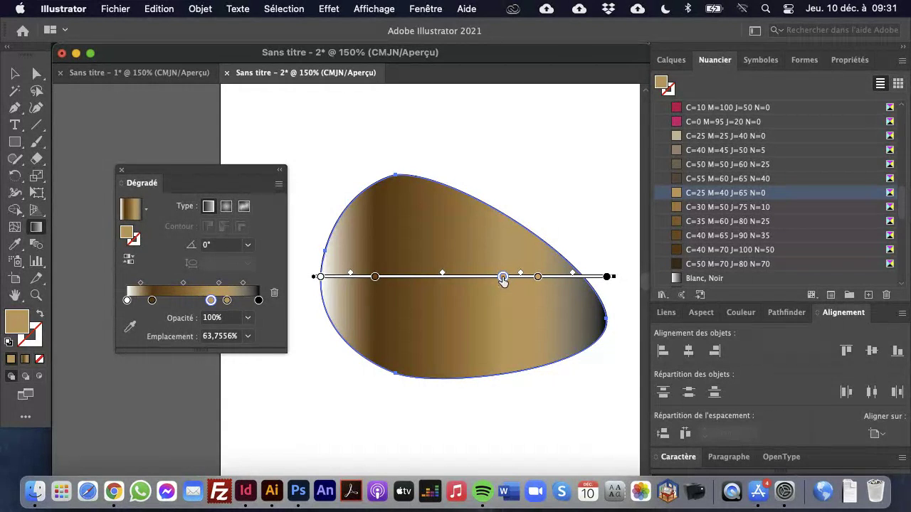
drag(502, 278, 484, 278)
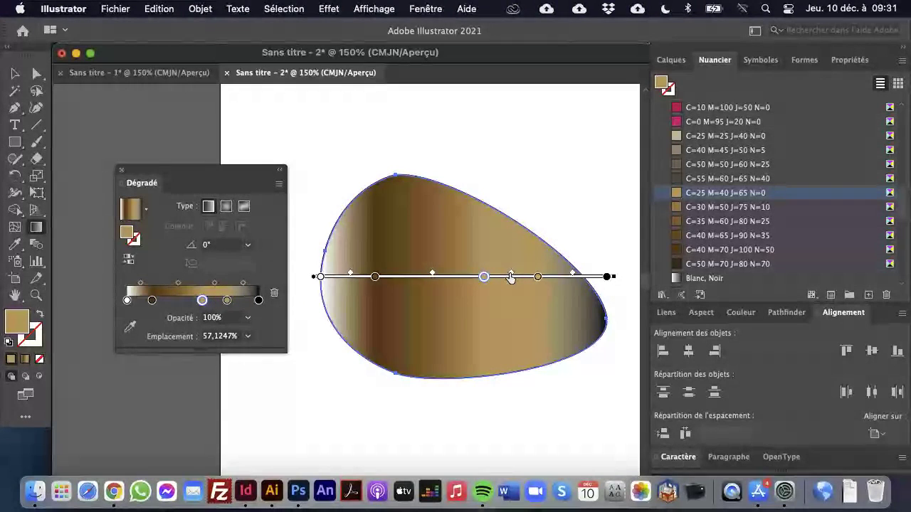
drag(430, 277, 424, 273)
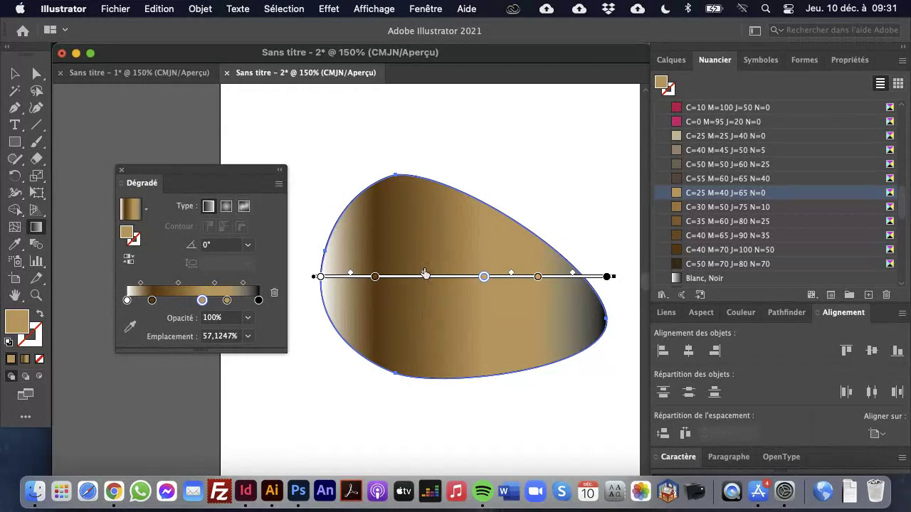
drag(239, 179, 175, 181)
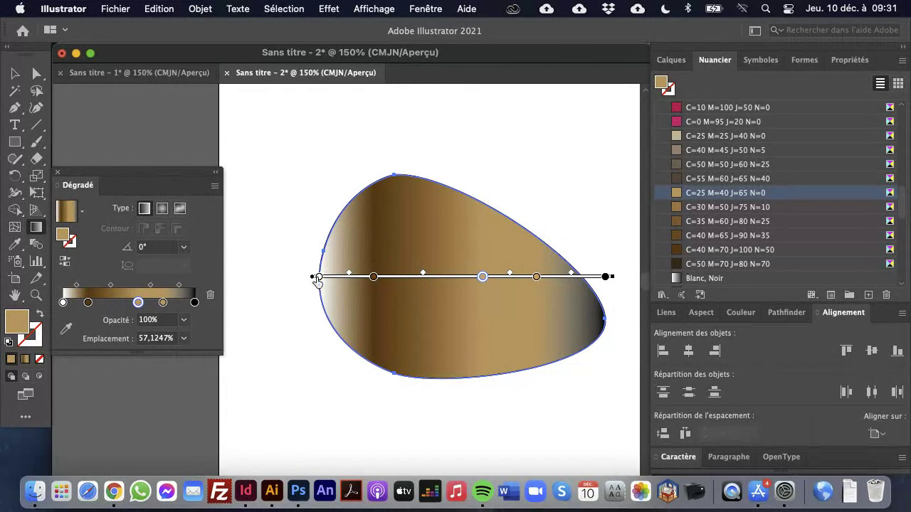
mouse_move(575, 271)
mouse_down()
mouse_move(445, 273)
mouse_move(475, 263)
mouse_up()
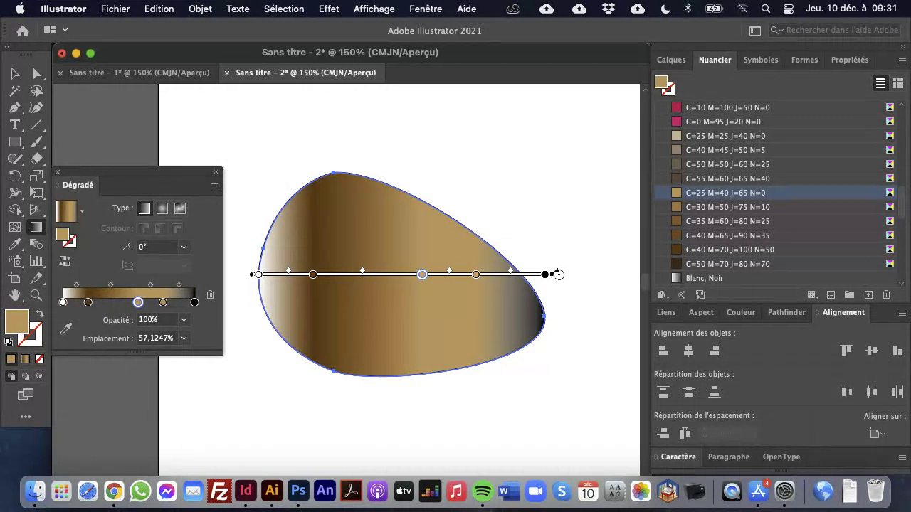
mouse_move(559, 275)
mouse_down()
mouse_move(555, 303)
mouse_move(564, 283)
mouse_up()
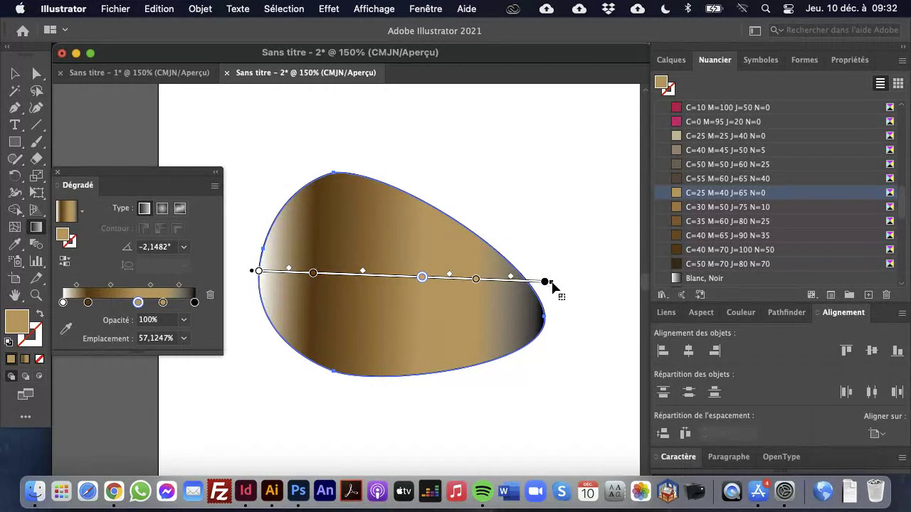
- Extend the gradient past the blob's right edge and move the middle tan stop left to about 50%
mouse_move(545, 282)
mouse_down()
mouse_move(307, 272)
mouse_move(646, 290)
mouse_move(573, 285)
mouse_up()
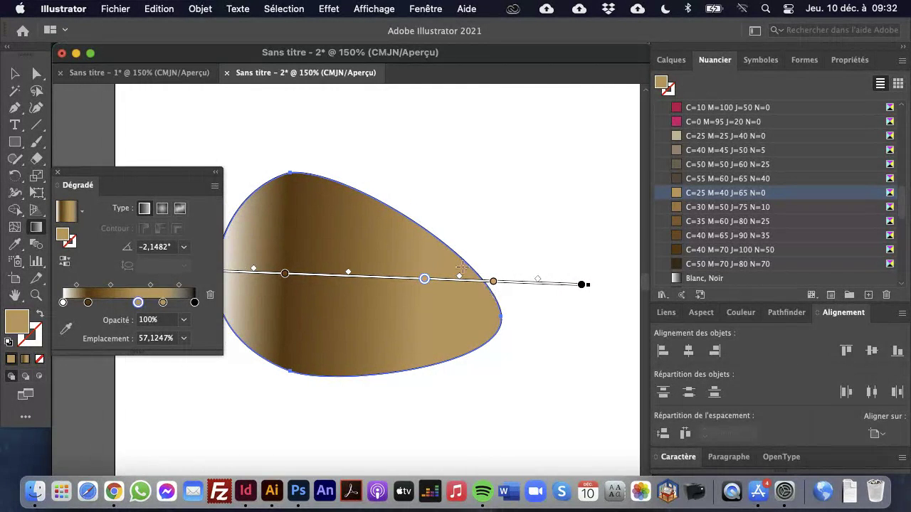
drag(344, 236, 394, 231)
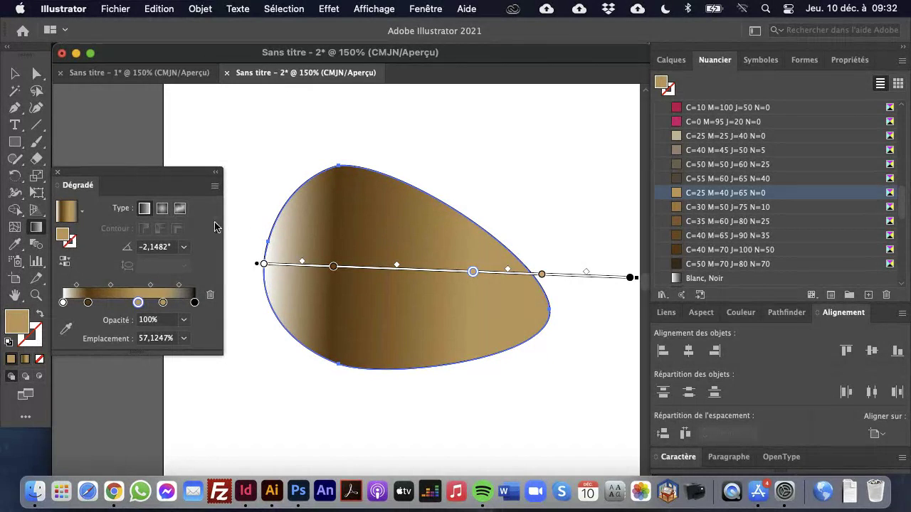
drag(121, 179, 132, 177)
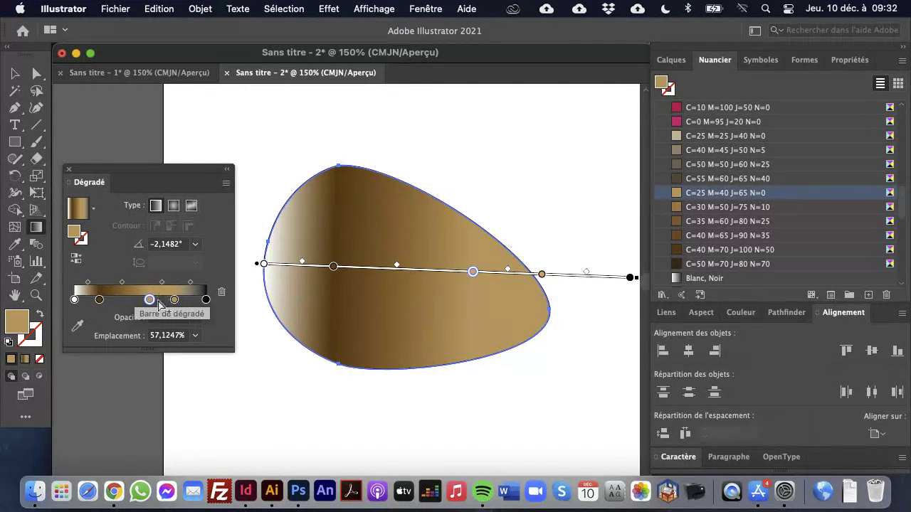
mouse_move(149, 300)
mouse_down()
mouse_move(130, 299)
mouse_move(140, 300)
mouse_up()
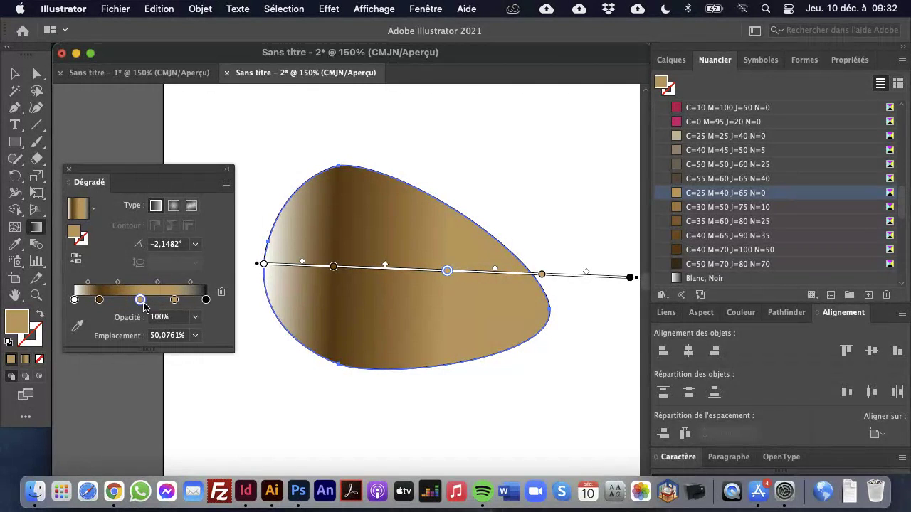
- Make the middle tan stop 60% opaque and slide it to about 43%
click(195, 320)
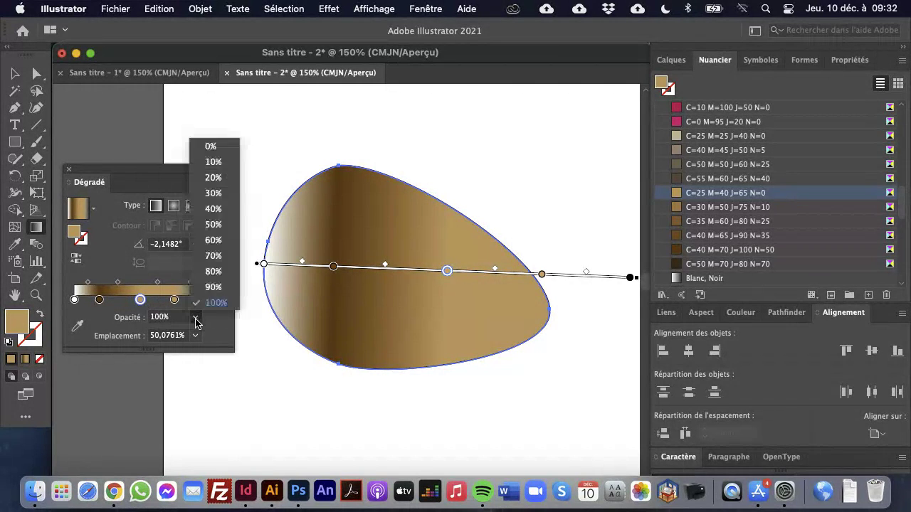
click(207, 242)
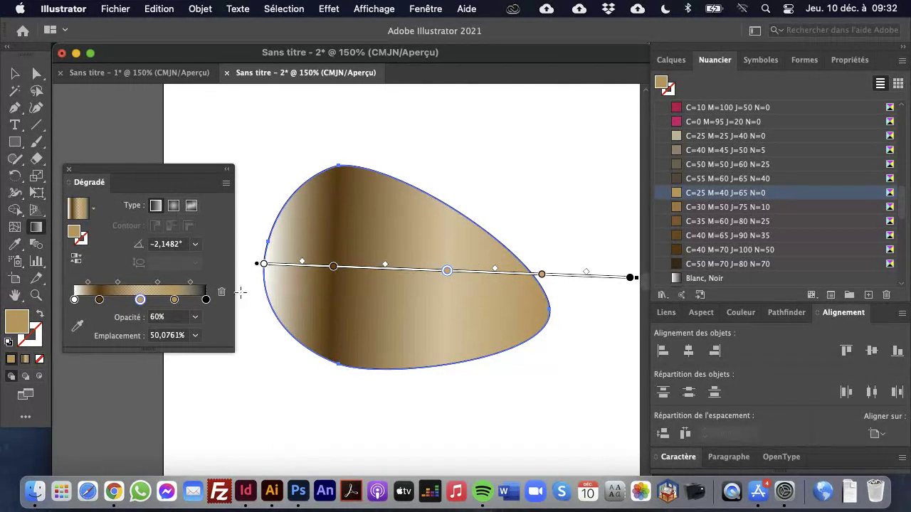
click(195, 335)
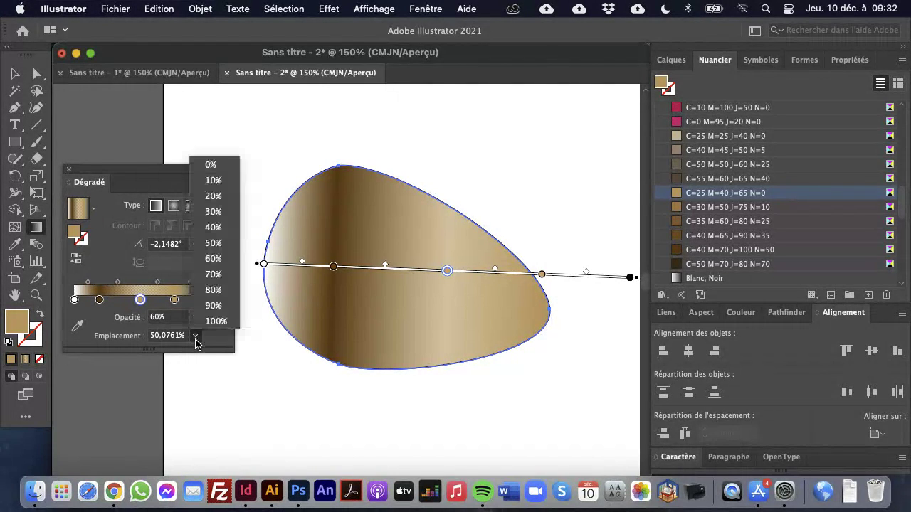
click(206, 294)
drag(179, 300, 131, 300)
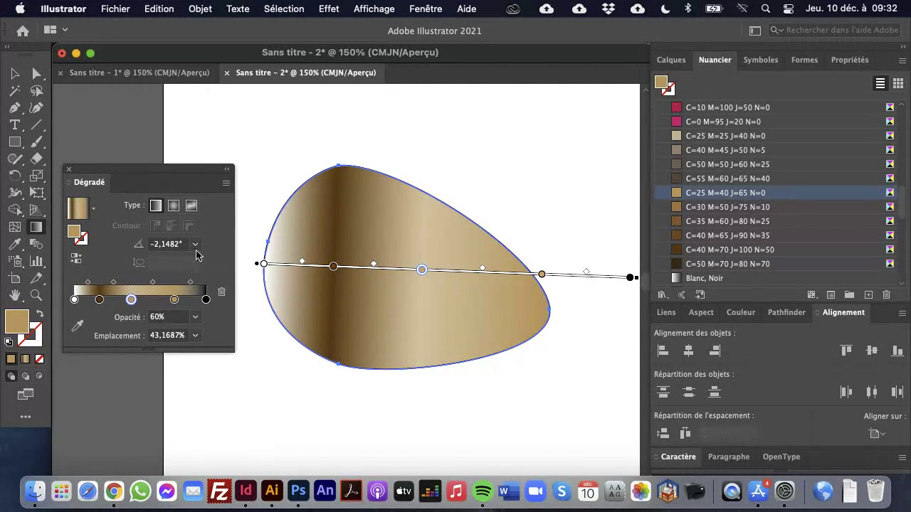
- Set the gradient angle to -30° from the preset angle list
click(195, 245)
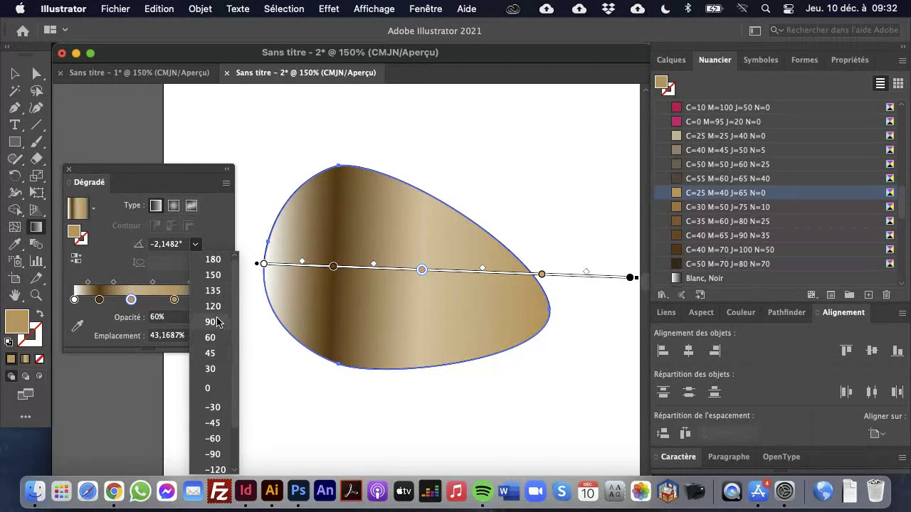
click(218, 322)
click(195, 244)
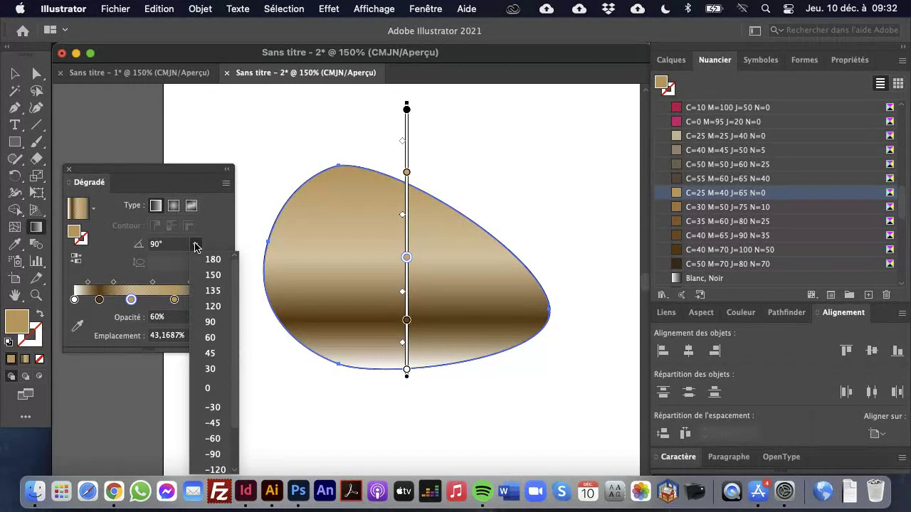
click(212, 408)
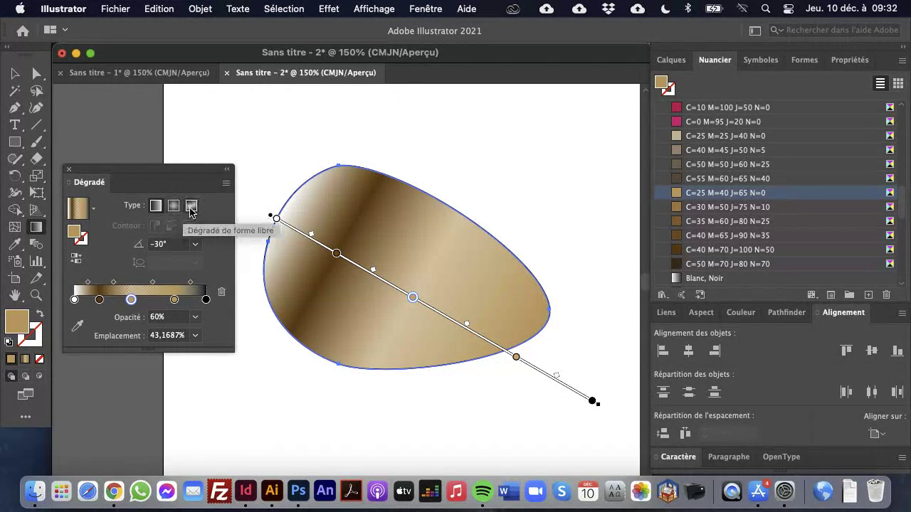
- Make the gradient radial, squashing and tilting its ellipse, then convert the fill to freeform
click(173, 206)
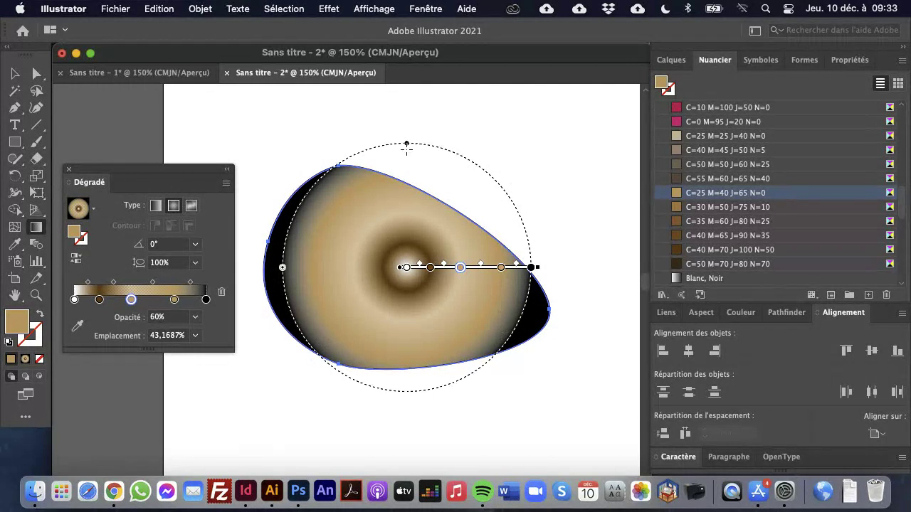
mouse_move(406, 145)
mouse_down()
mouse_move(404, 204)
mouse_move(406, 157)
mouse_up()
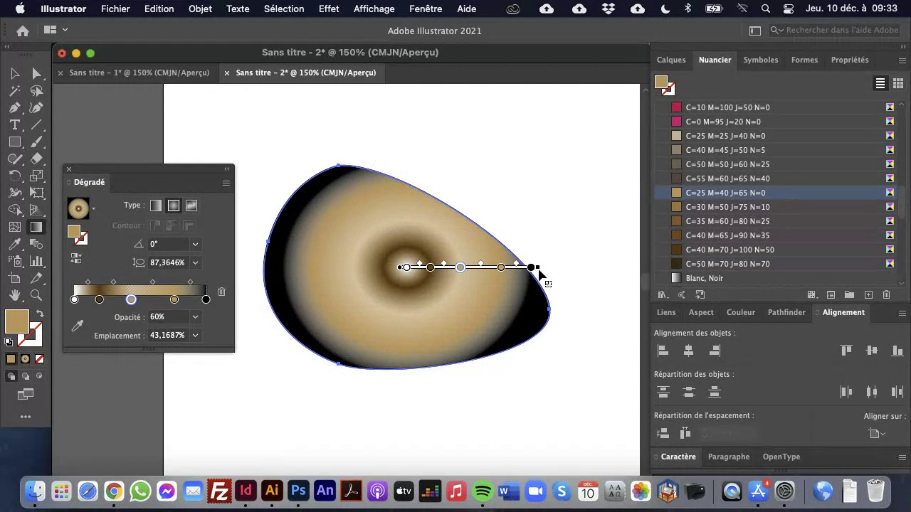
mouse_move(538, 269)
mouse_down()
mouse_move(567, 268)
mouse_move(530, 356)
mouse_up()
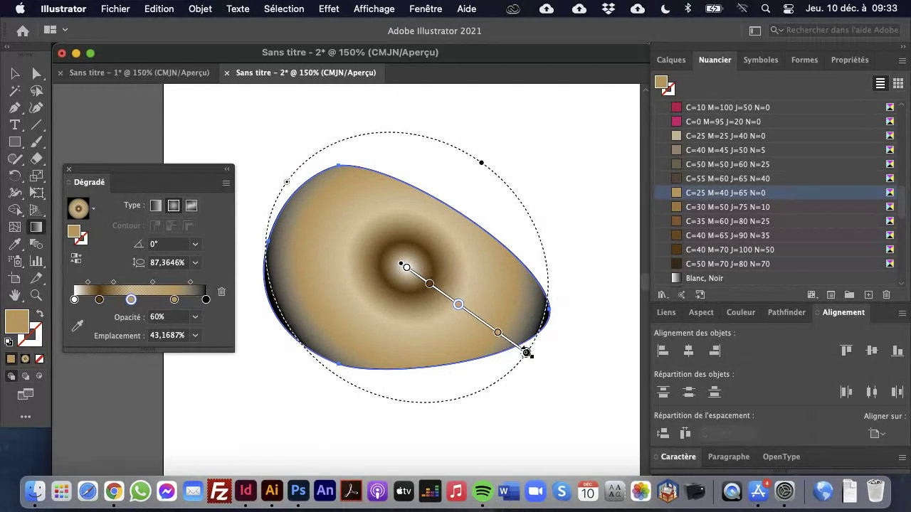
drag(484, 163, 463, 193)
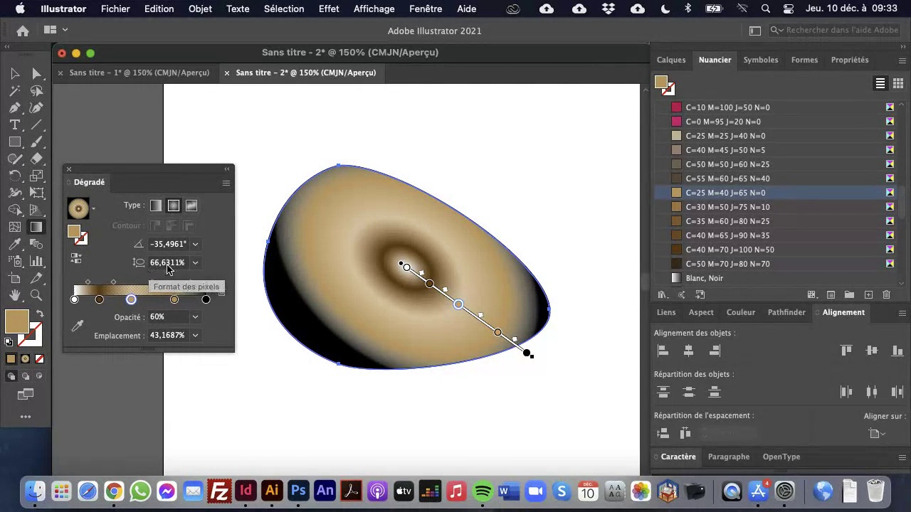
click(174, 299)
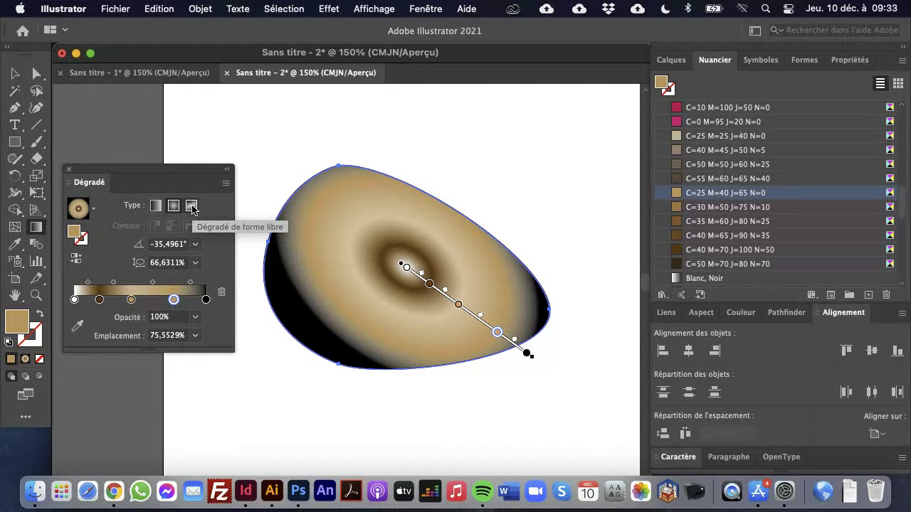
click(192, 206)
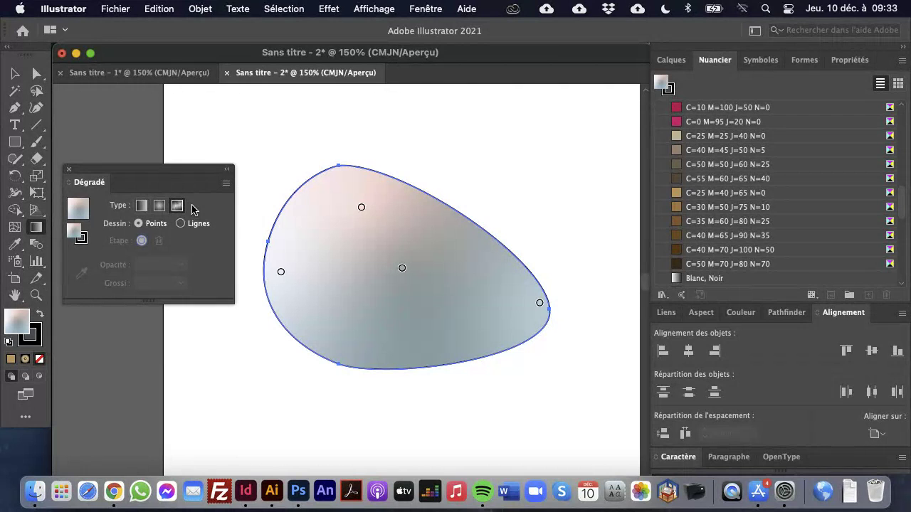
- Colour the freeform centre point tan (C=25 M=40 J=65 N=0) and widen its spread
drag(144, 172, 146, 146)
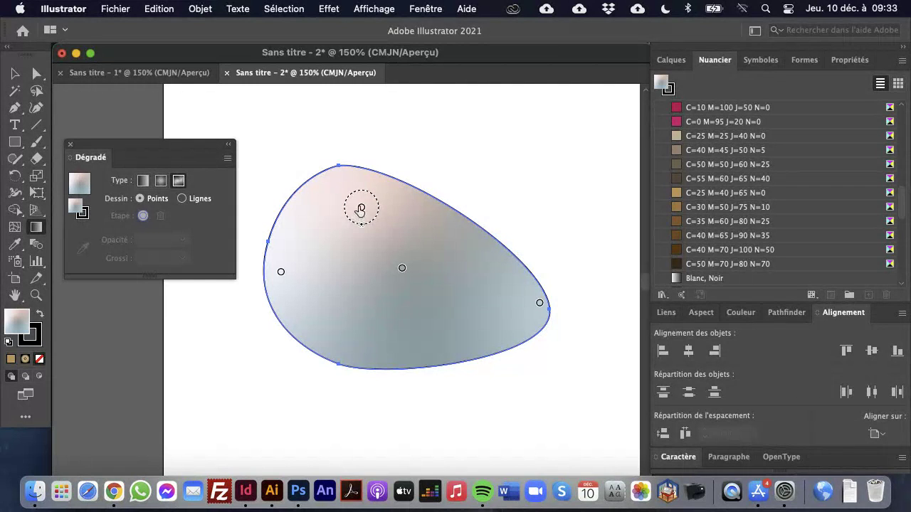
click(402, 269)
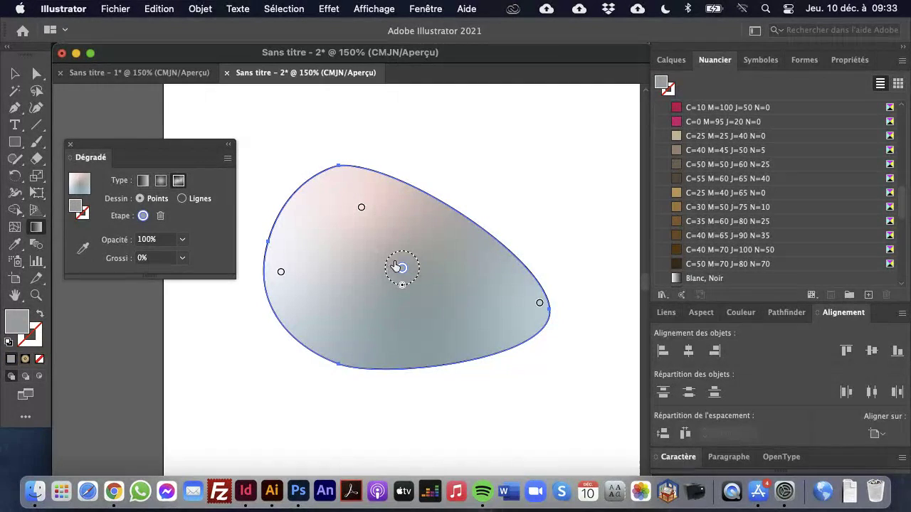
click(703, 195)
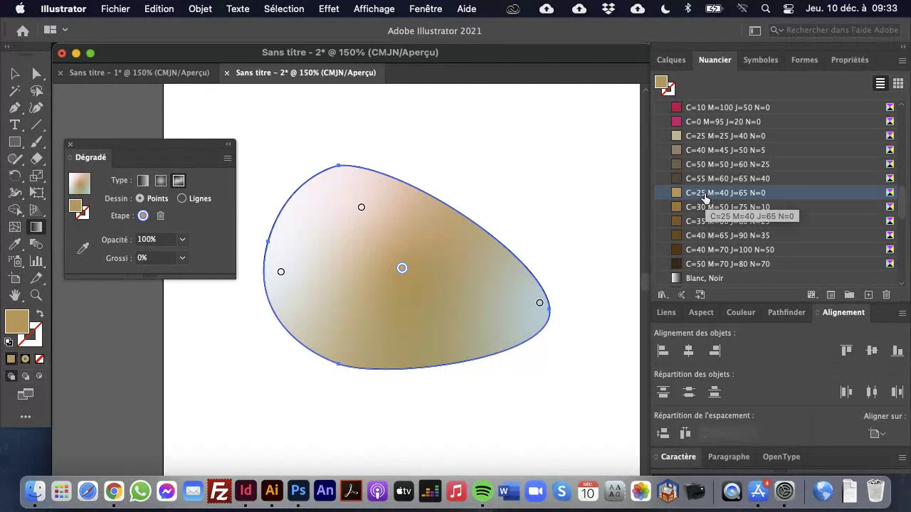
mouse_move(402, 284)
mouse_down()
mouse_move(406, 325)
mouse_move(404, 285)
mouse_move(398, 318)
mouse_move(402, 308)
mouse_up()
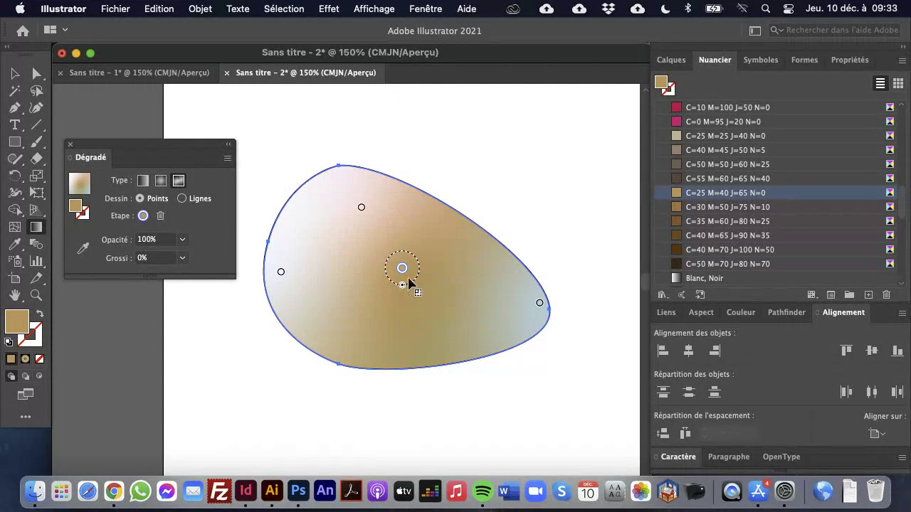
drag(406, 291, 425, 298)
- Add a pink point (C=0 M=95 J=20 N=0) at lower left with a 78% spread
click(350, 323)
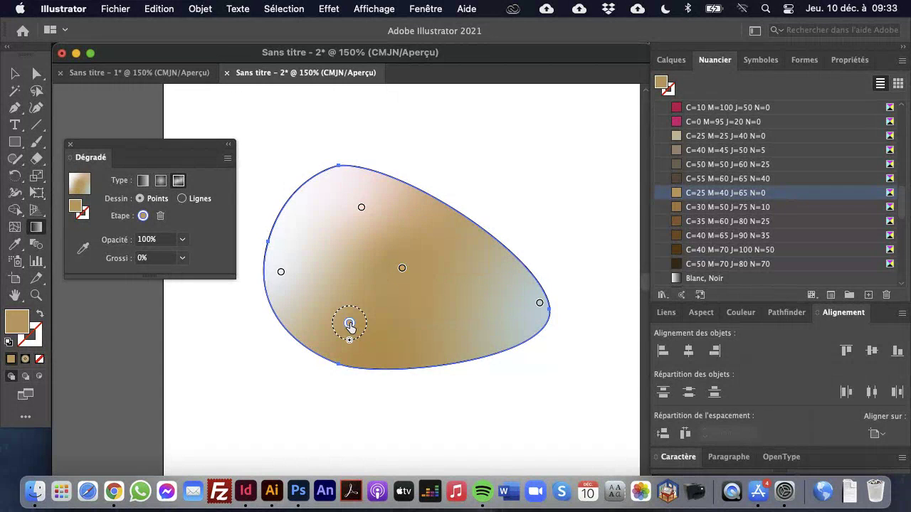
click(705, 123)
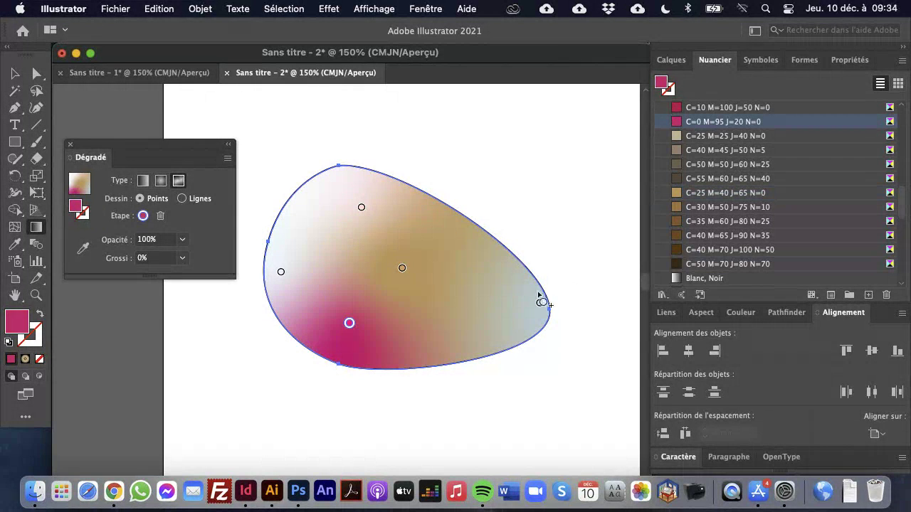
mouse_move(348, 323)
mouse_down()
mouse_move(375, 296)
mouse_move(347, 291)
mouse_move(350, 258)
mouse_move(446, 306)
mouse_move(414, 241)
mouse_move(413, 294)
mouse_move(330, 295)
mouse_up()
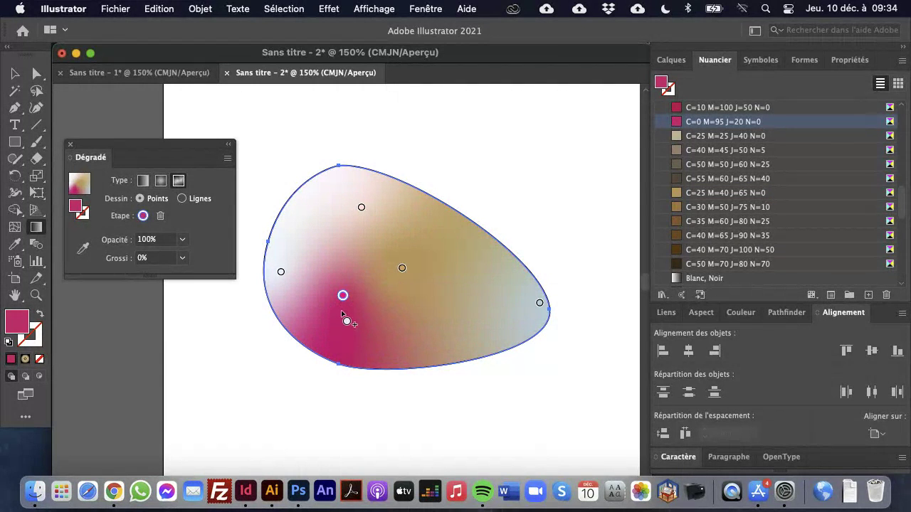
mouse_move(343, 295)
mouse_move(345, 311)
mouse_down()
mouse_move(349, 346)
mouse_move(349, 325)
mouse_move(409, 313)
mouse_up()
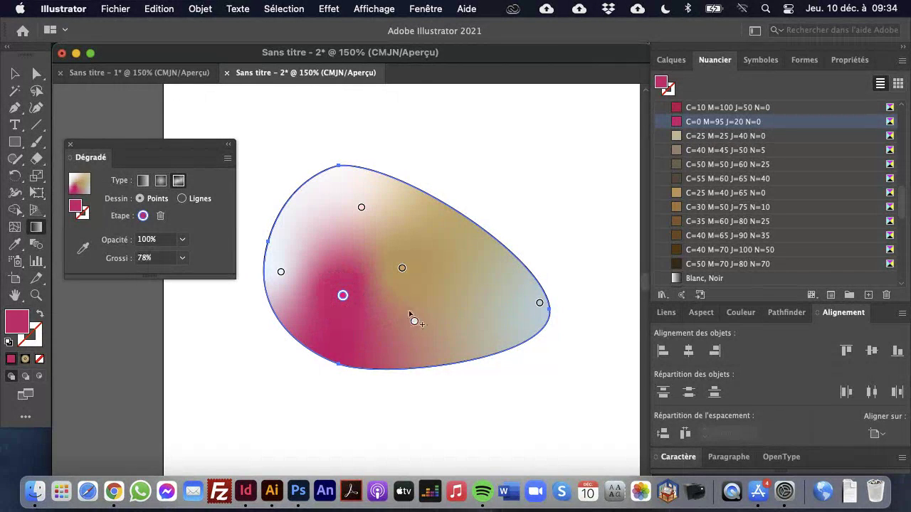
- Add a blue point (C=70 M=15 J=0 N=0) near the bottom centre and adjust its spread
click(409, 311)
scroll(727, 153, up, 3)
scroll(727, 152, up, 1)
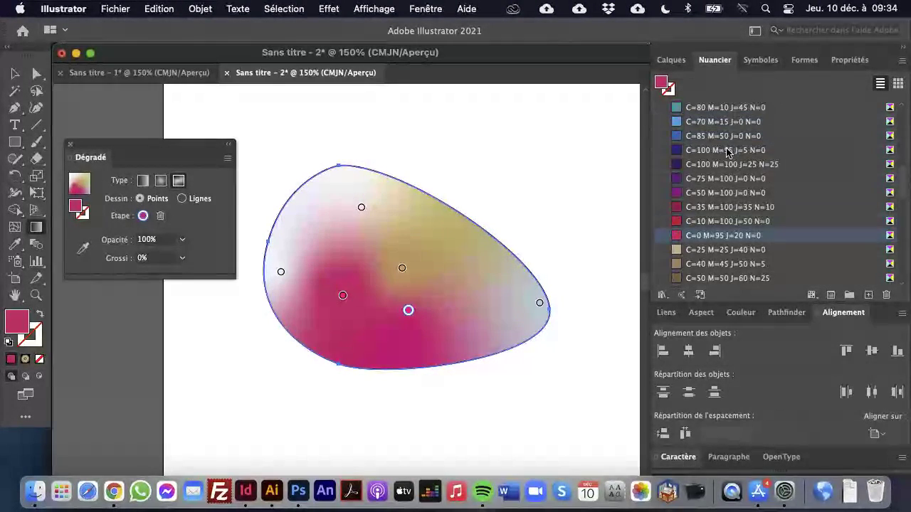
click(699, 124)
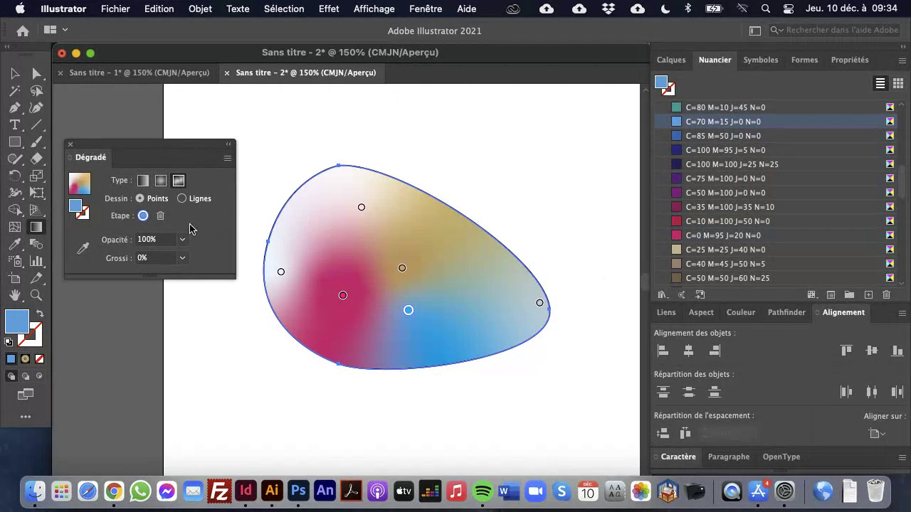
click(183, 261)
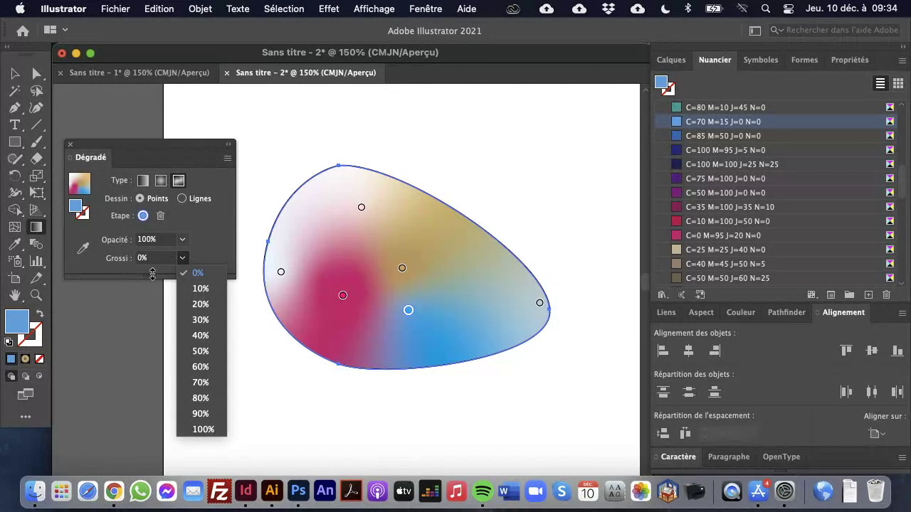
click(202, 232)
click(183, 201)
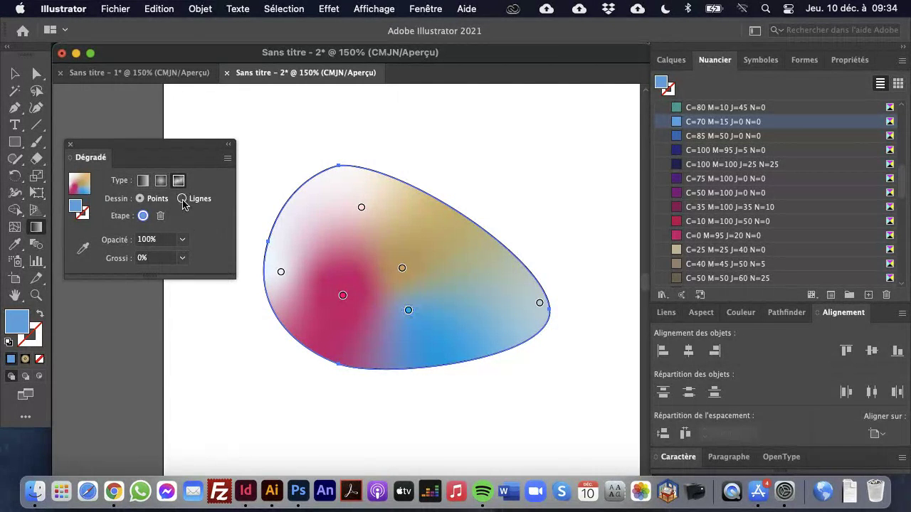
- Draw a three-point curved gradient line along the blob's right side
click(433, 235)
click(472, 285)
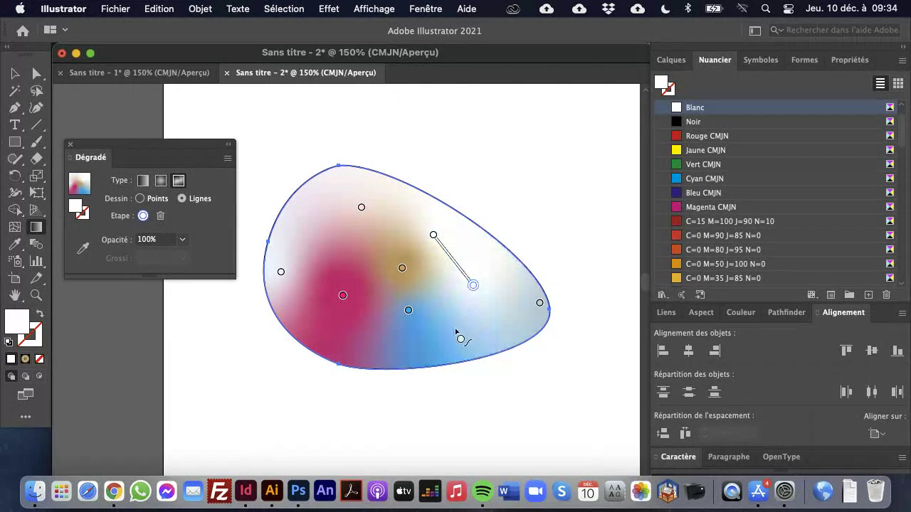
click(444, 326)
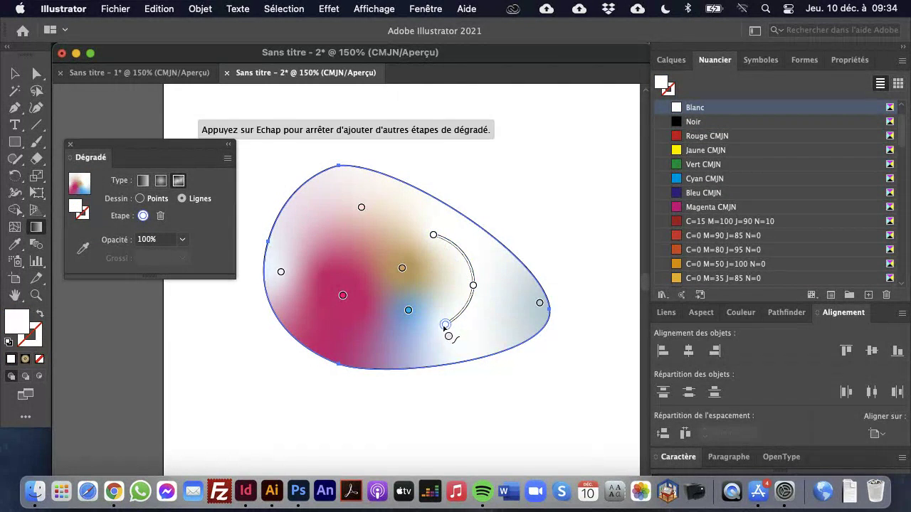
key(Escape)
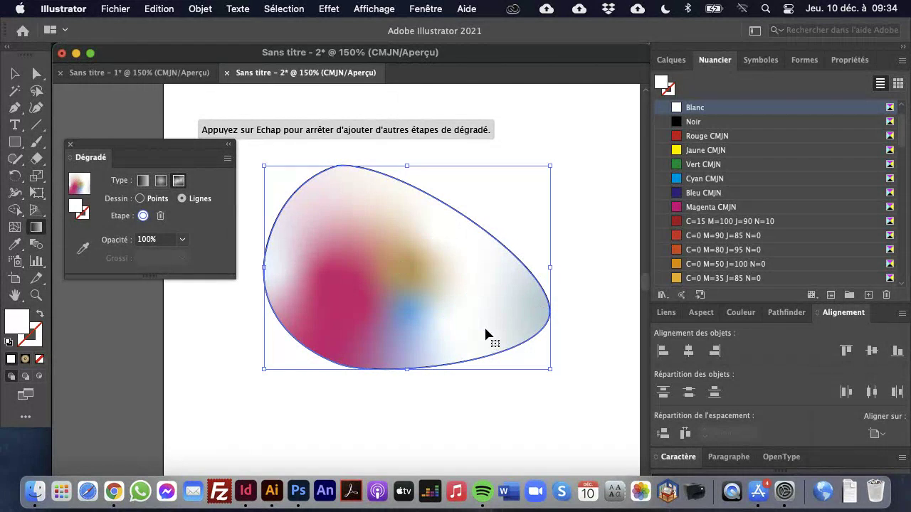
click(587, 229)
click(456, 306)
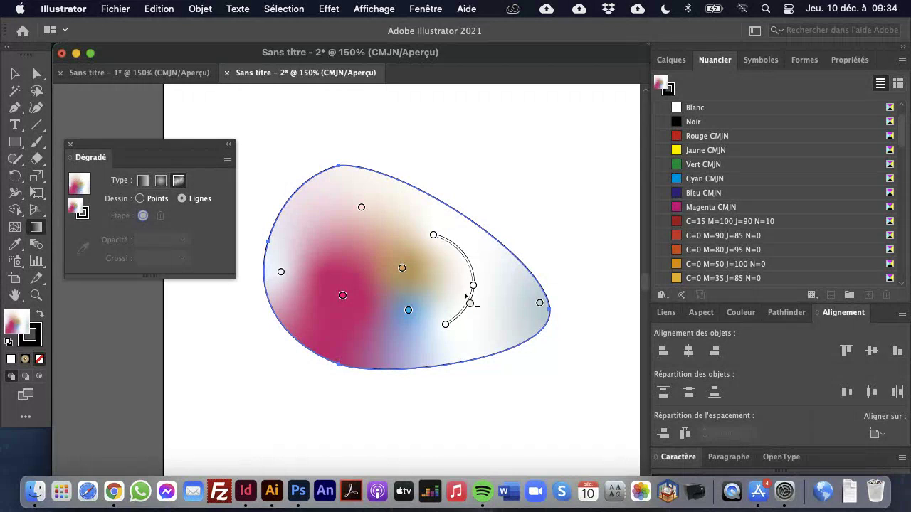
- Add an orange point (C=0 M=35 J=85 N=0) on the curved line and exit gradient editing
click(473, 286)
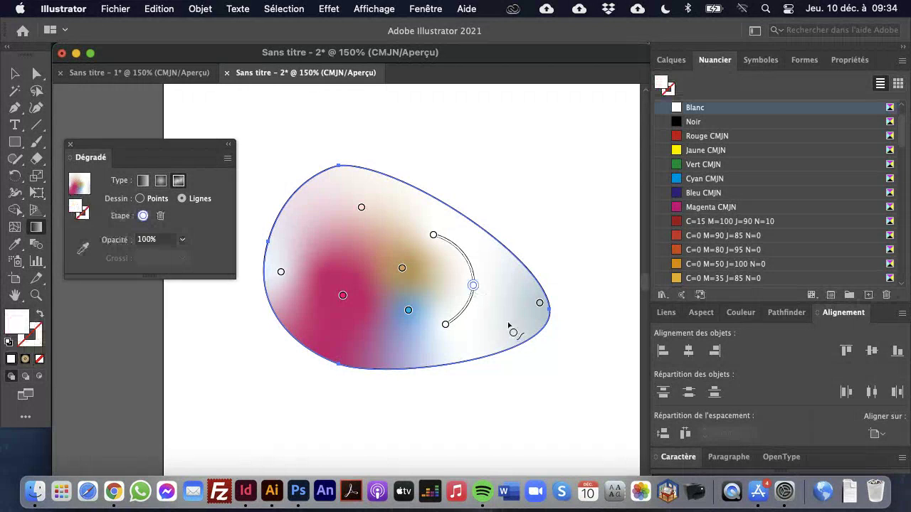
click(721, 277)
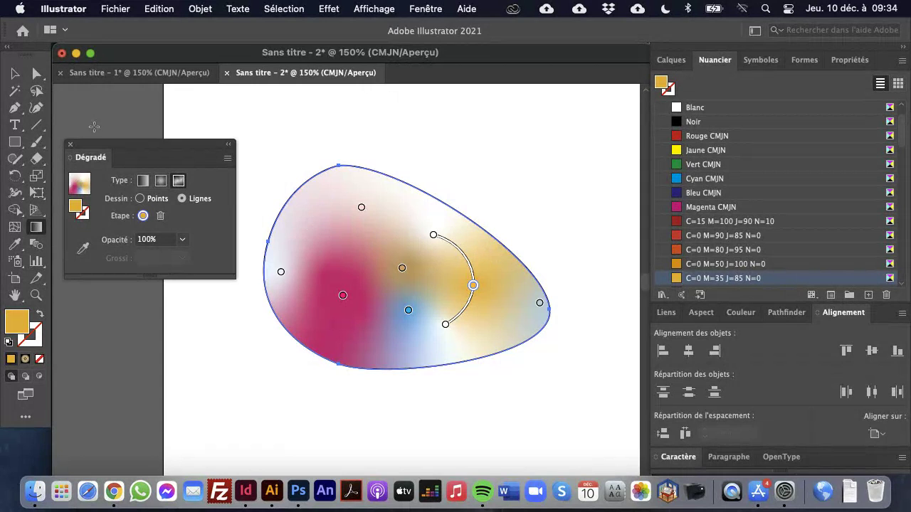
click(15, 74)
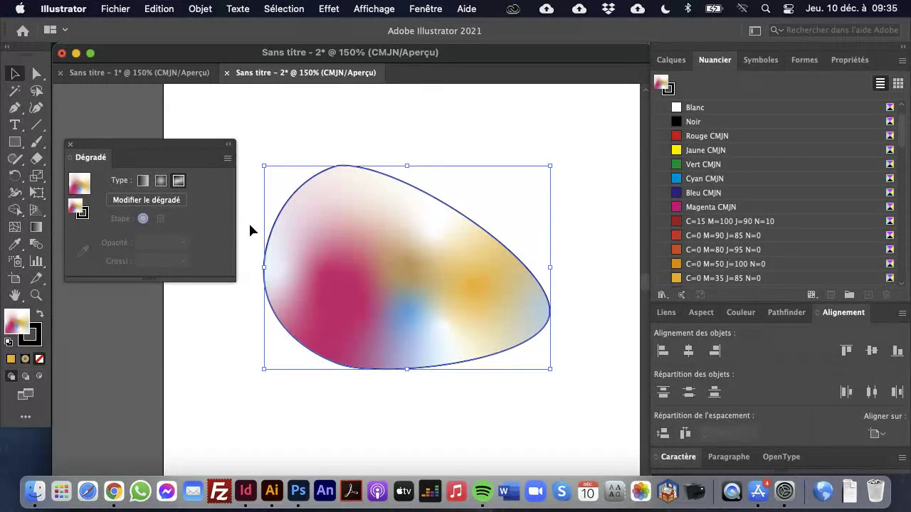
- Duplicate the blob below-left of the original and make the copy's gradient radial
click(311, 148)
click(356, 264)
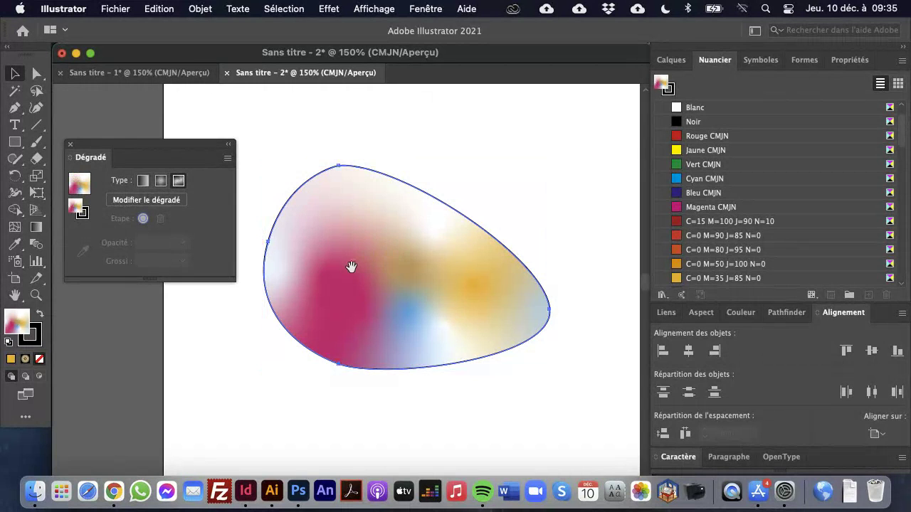
scroll(356, 267, down, 3)
drag(401, 271, 346, 461)
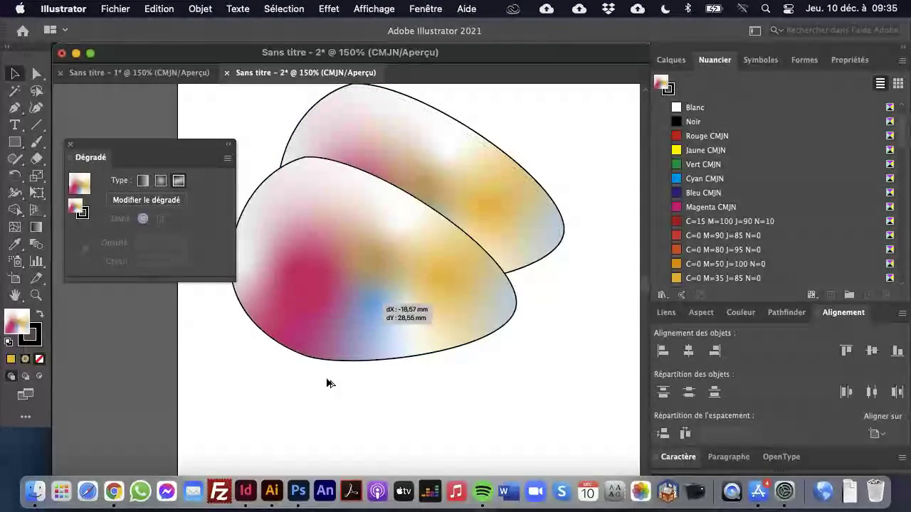
click(161, 183)
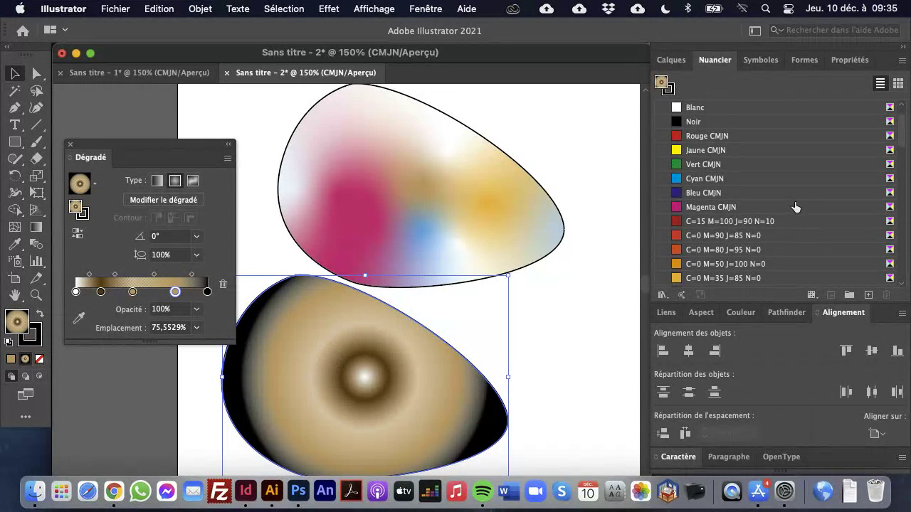
- Save the copy's radial and linear gradients as swatches, then reselect the upper blob
scroll(795, 207, up, 2)
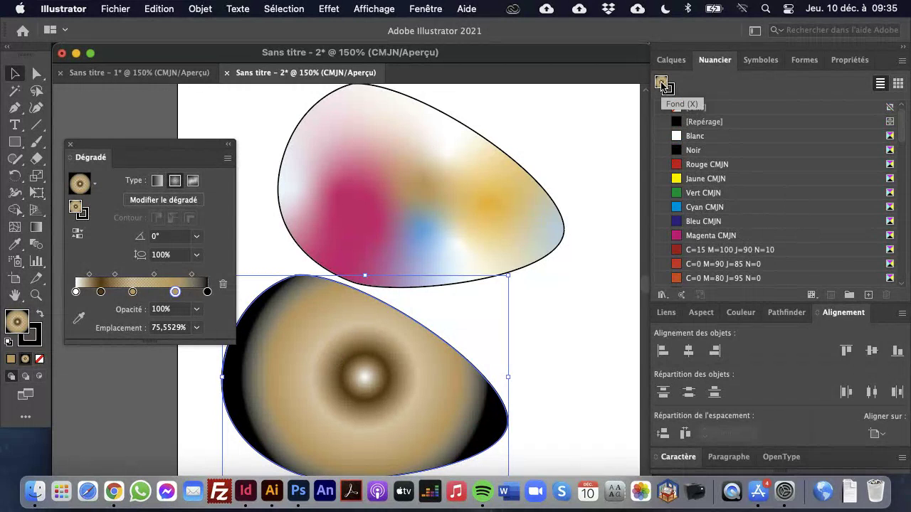
drag(661, 84, 741, 142)
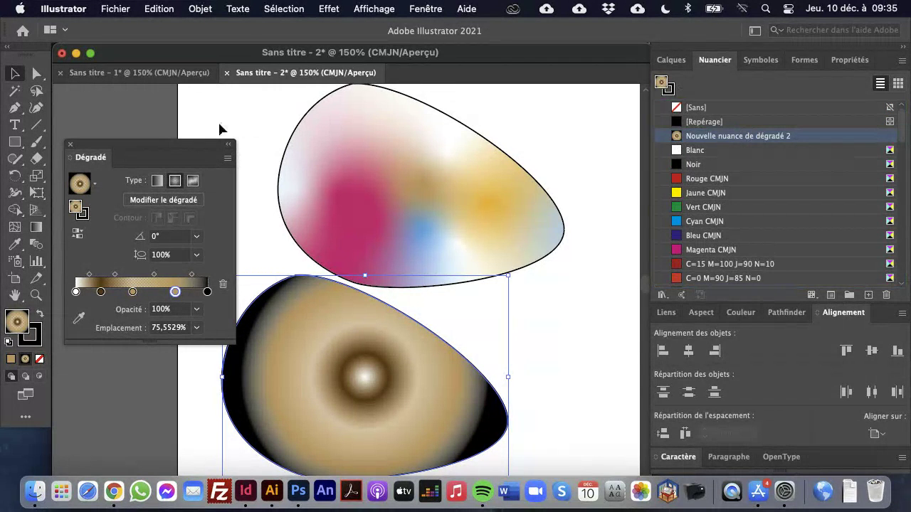
click(158, 180)
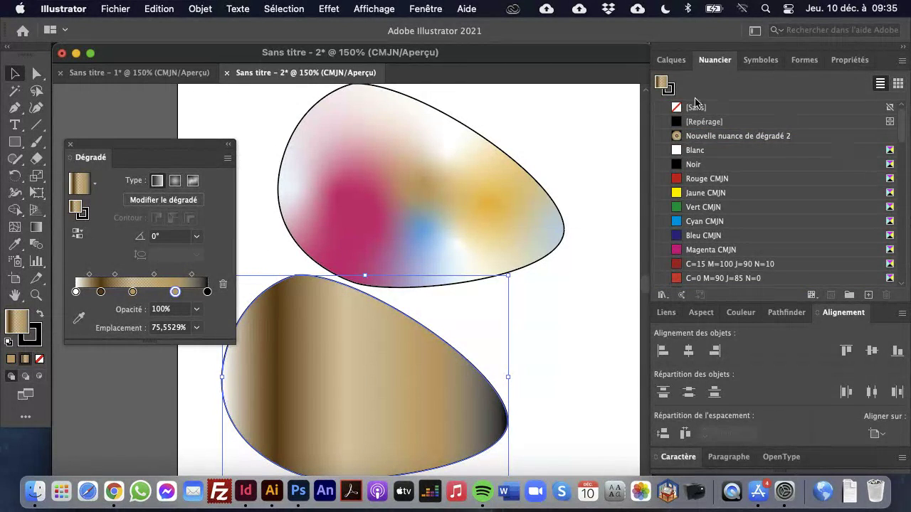
drag(662, 84, 752, 135)
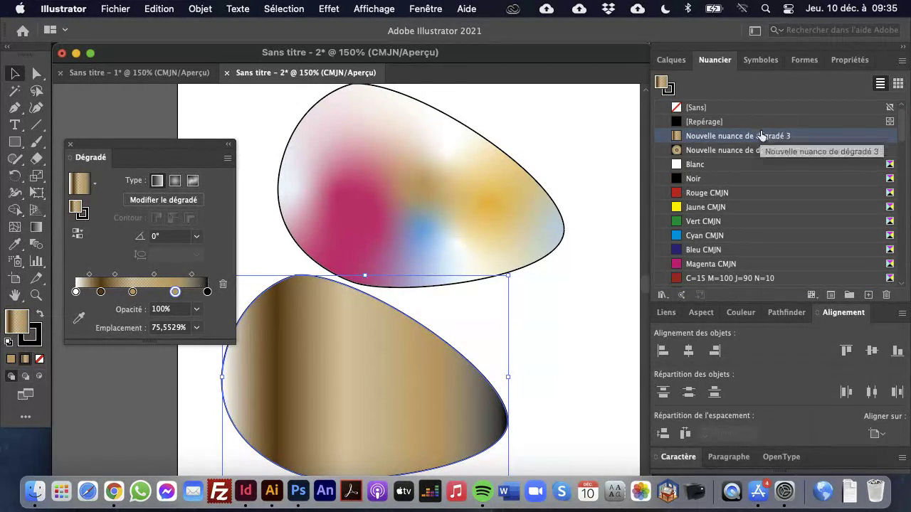
click(355, 203)
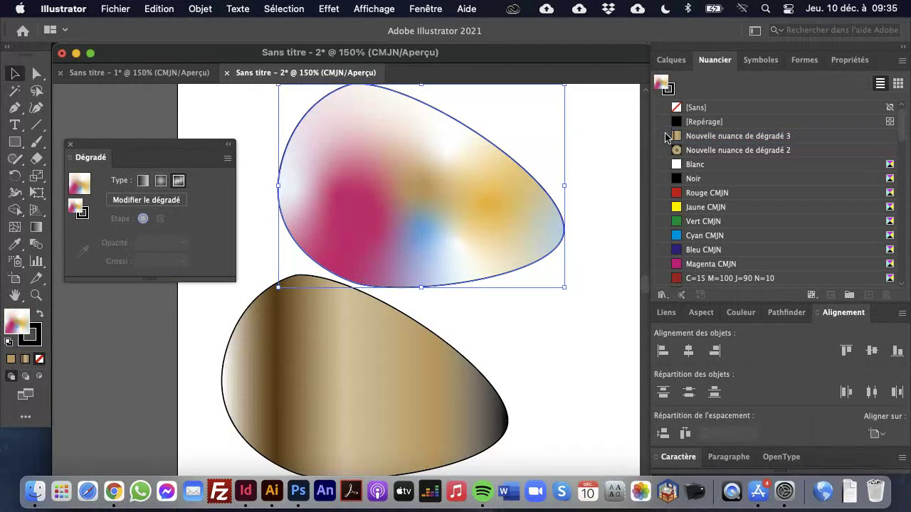
drag(662, 84, 405, 186)
- Shrink the lower brown linear-gradient blob by dragging its corner handle
drag(520, 378, 453, 307)
click(348, 350)
drag(443, 411, 302, 326)
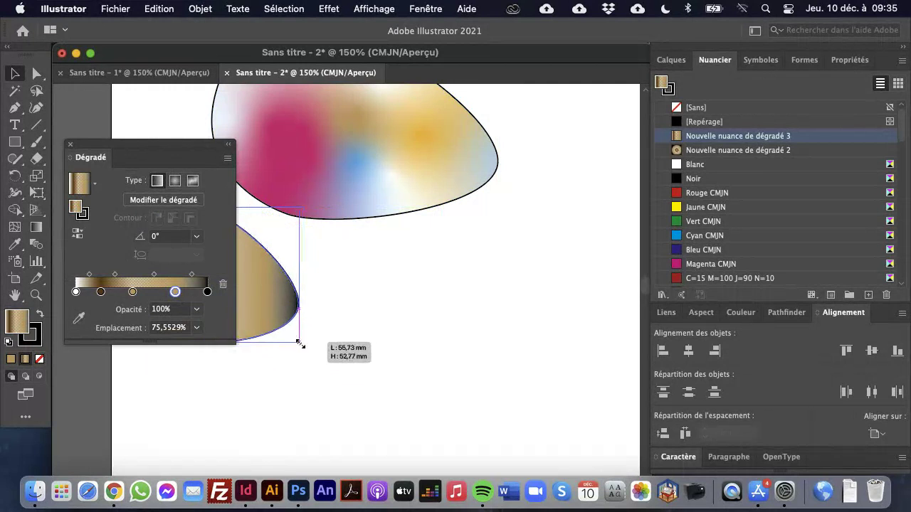
click(427, 307)
- Alt-drag a copy of the small brown blob to the right and enlarge it
drag(416, 331, 405, 290)
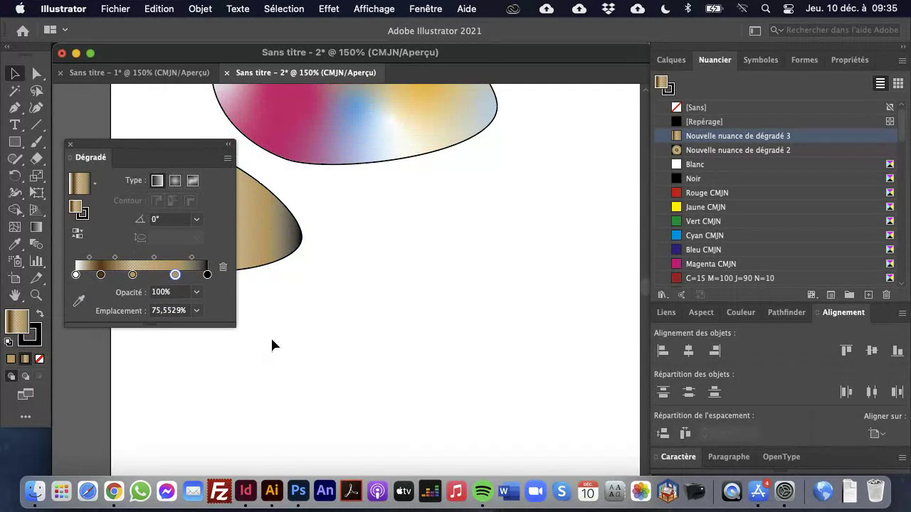
click(278, 235)
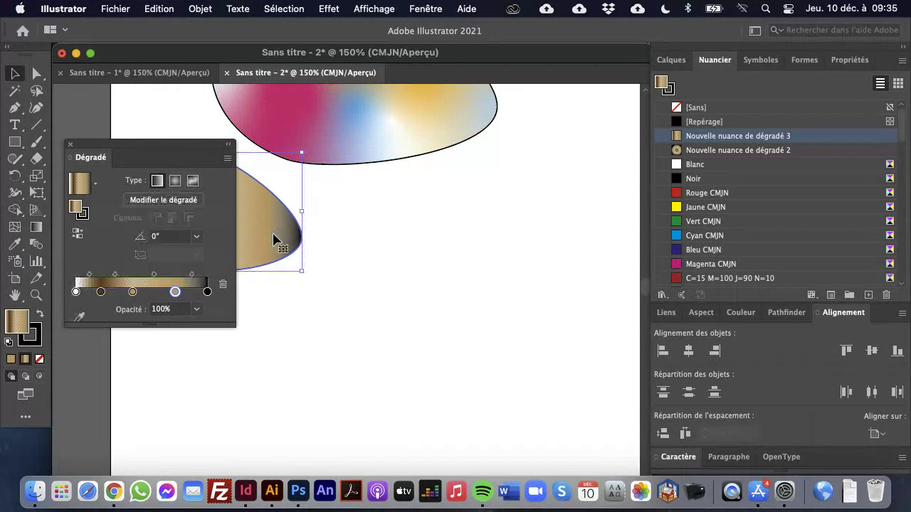
mouse_move(278, 239)
mouse_down()
mouse_move(456, 276)
mouse_move(432, 247)
mouse_up()
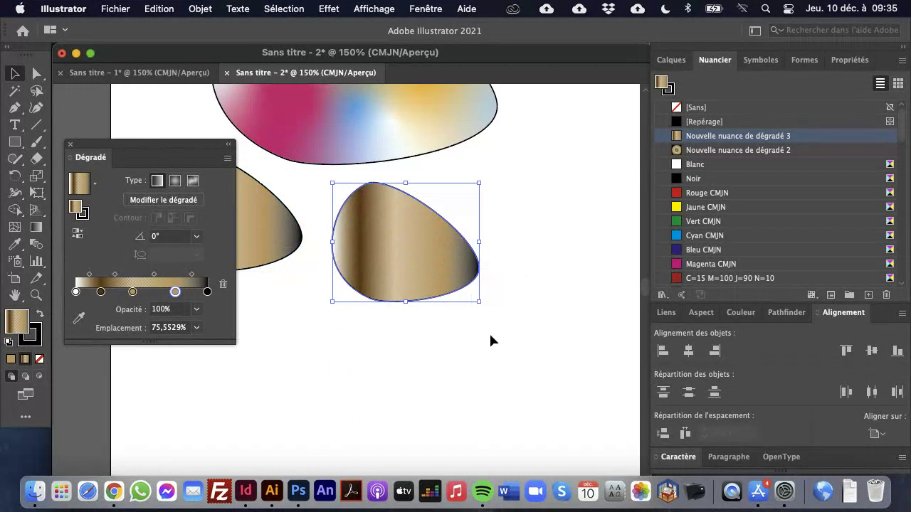
mouse_move(478, 301)
mouse_down()
mouse_move(573, 406)
mouse_move(600, 421)
mouse_up()
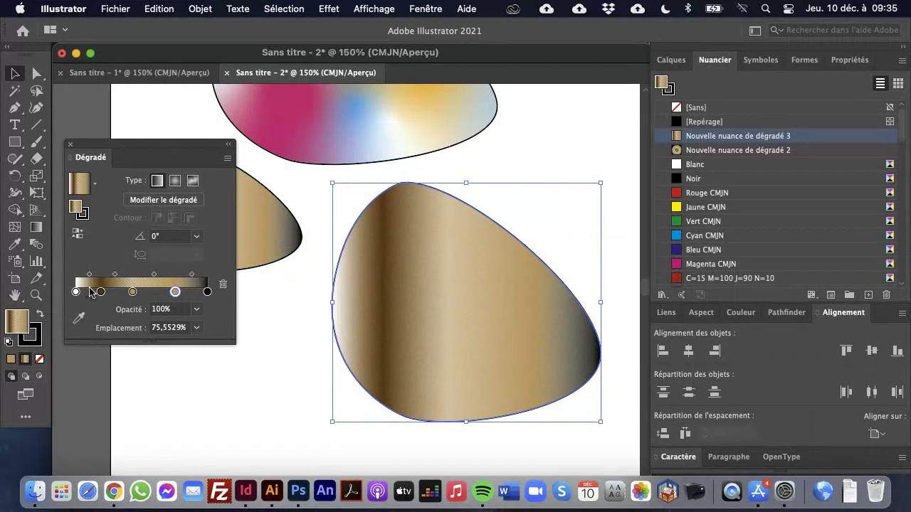
click(14, 227)
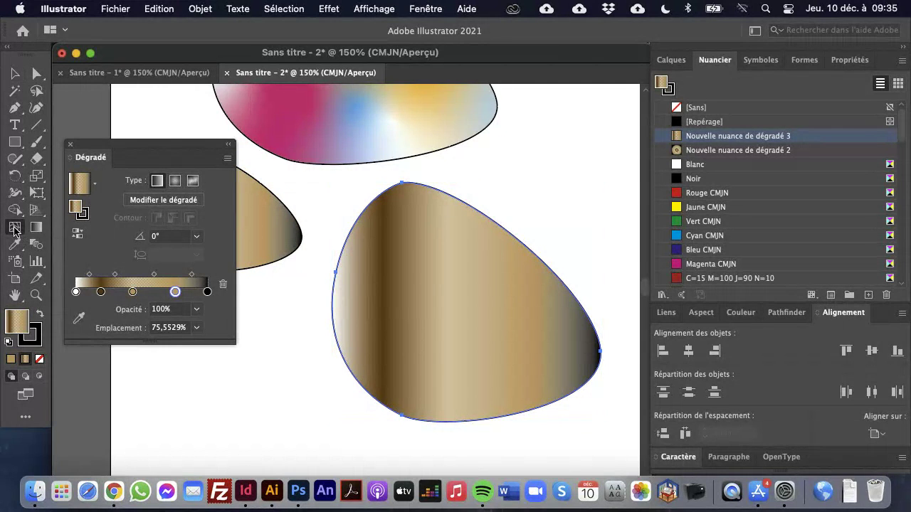
- Turn the copied blob into a gradient mesh with six mesh points
click(395, 256)
click(447, 311)
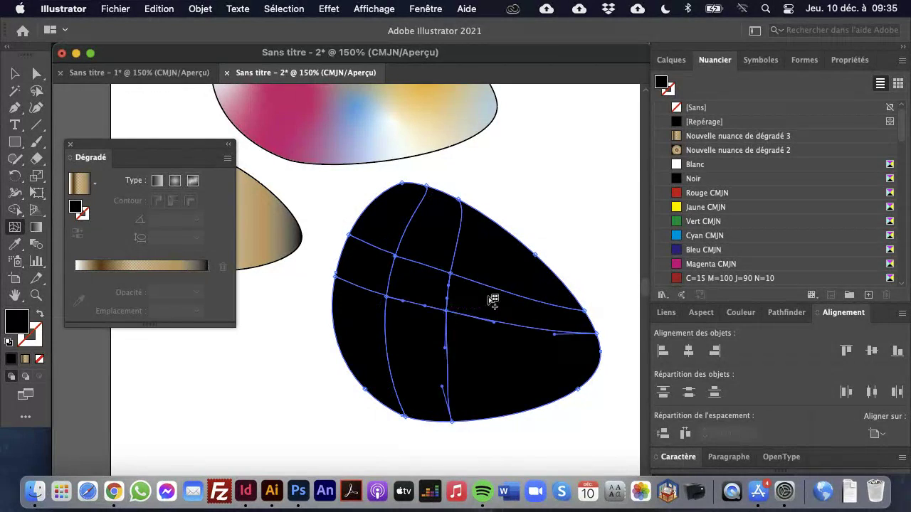
click(500, 275)
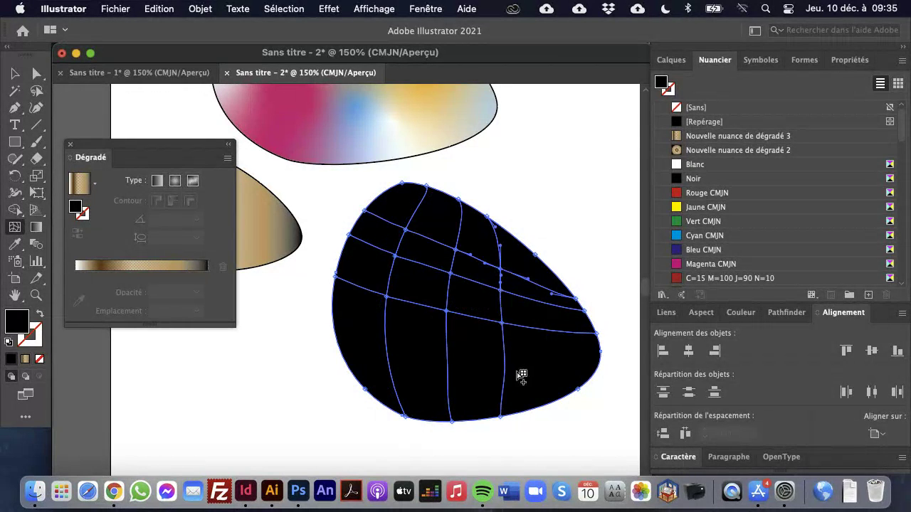
click(547, 364)
click(356, 313)
click(416, 284)
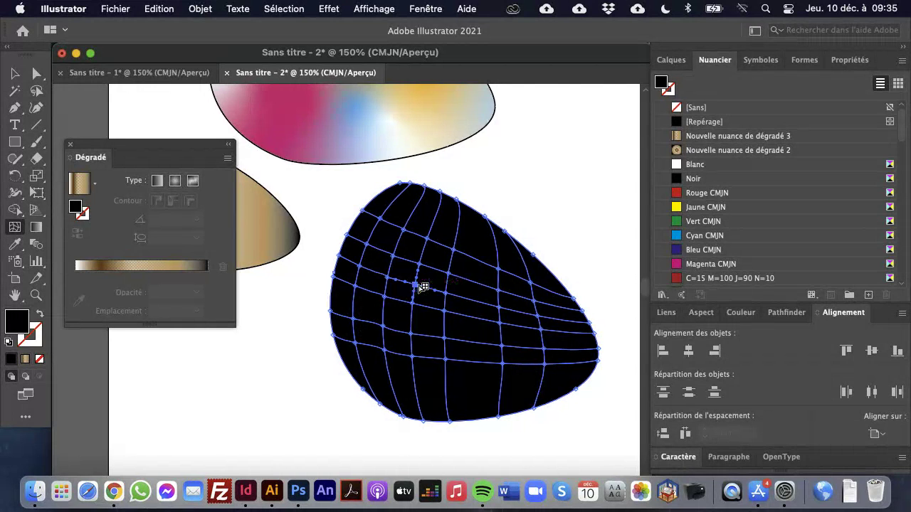
- Move a mesh point and colour it with the C=15 M=100 J=90 N=10 swatch
click(36, 73)
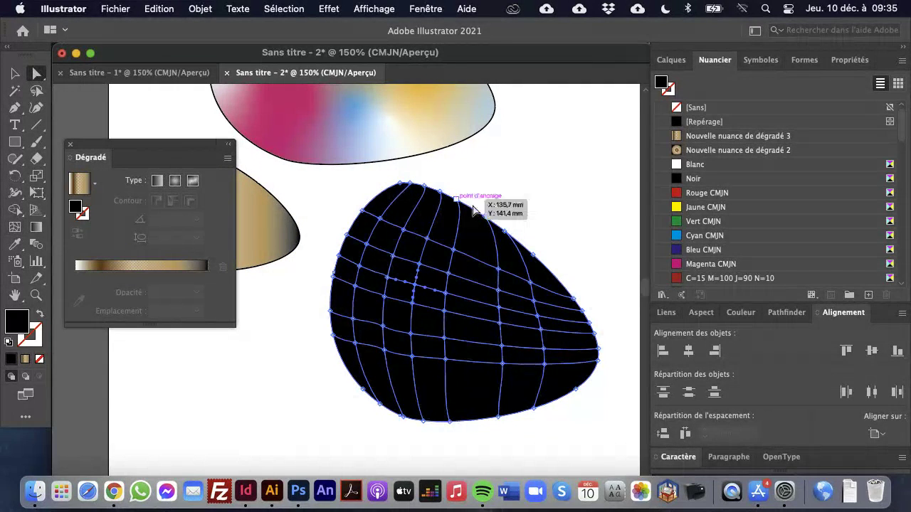
mouse_move(422, 272)
mouse_down()
mouse_move(424, 258)
mouse_move(412, 297)
mouse_up()
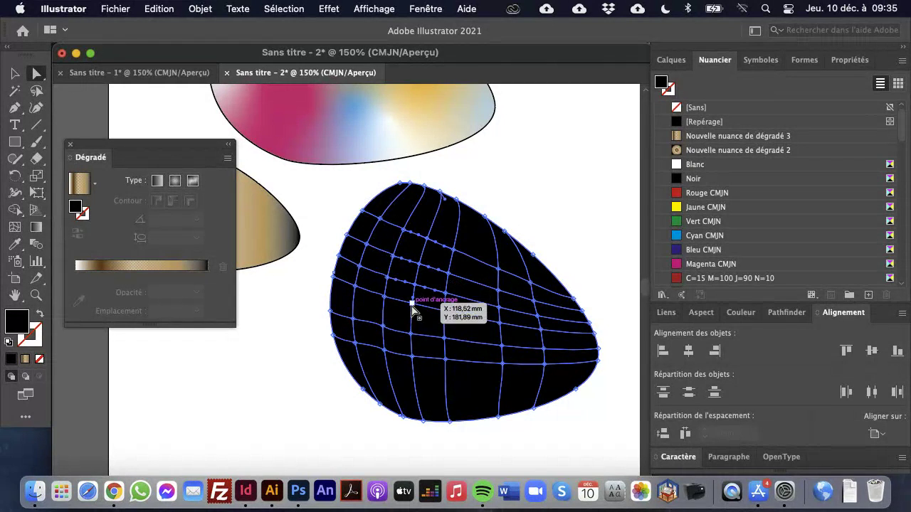
click(743, 279)
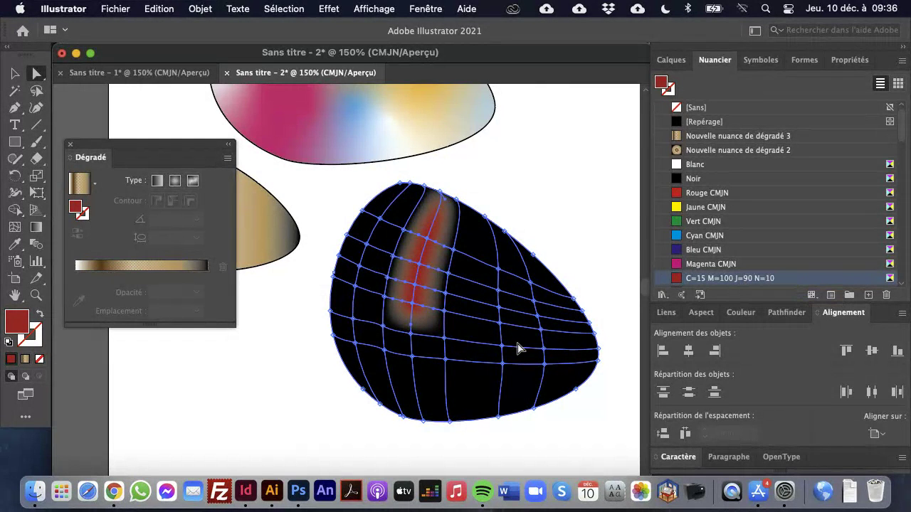
- Colour three mesh points beside the red stripe with the Blanc swatch
click(500, 308)
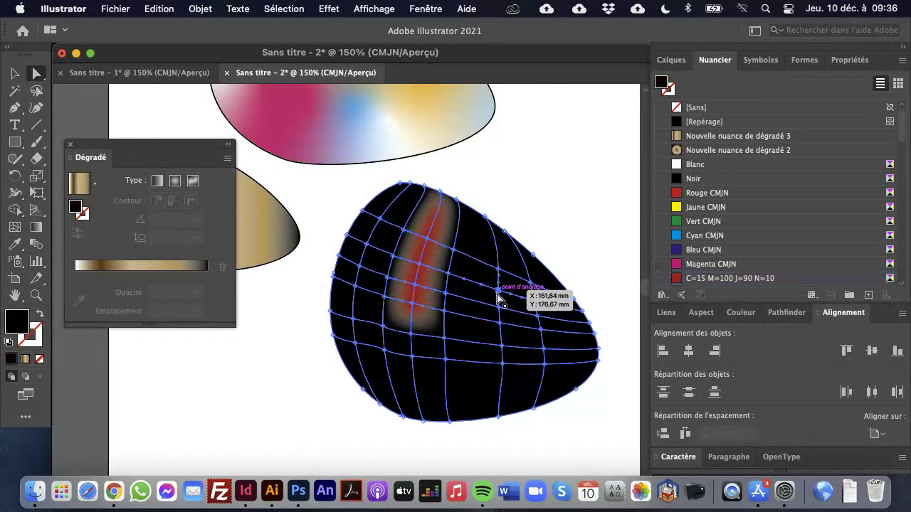
click(714, 166)
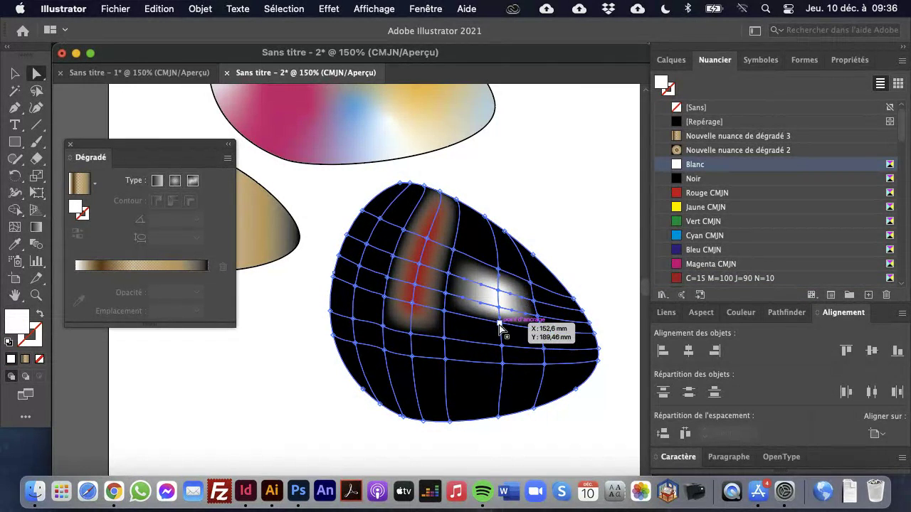
drag(500, 326, 503, 346)
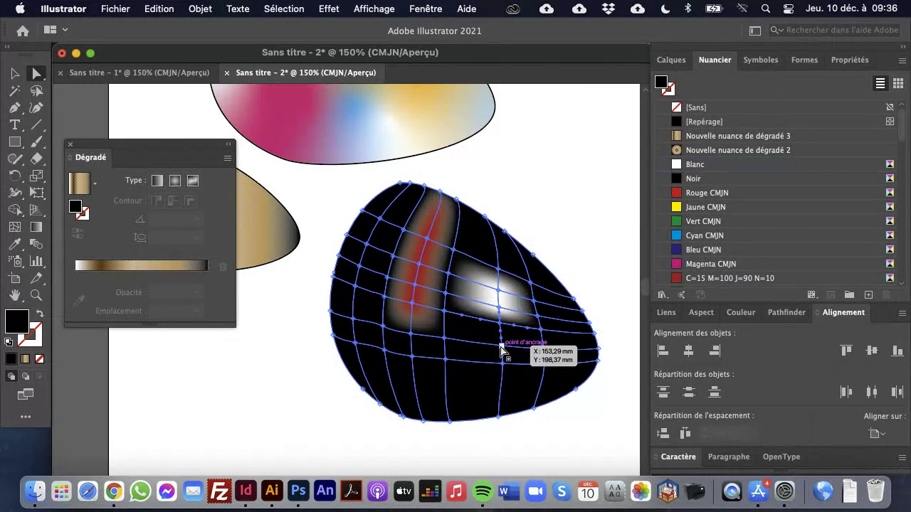
click(713, 166)
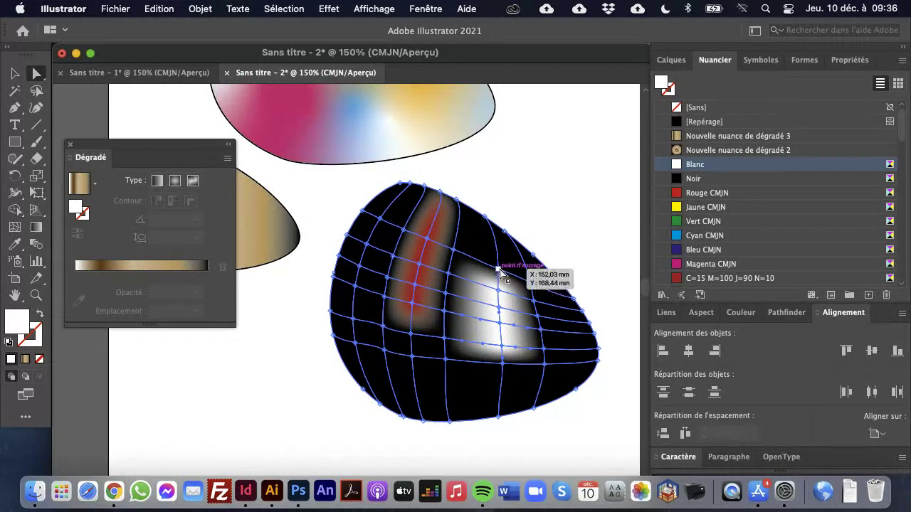
click(498, 269)
click(737, 166)
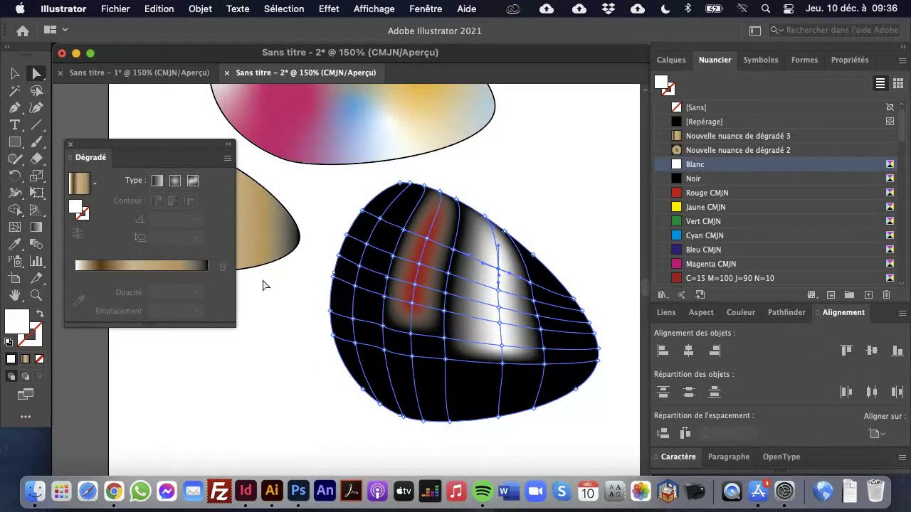
- Rework the mesh points near the centre, undoing one, then switch to Chrome
click(15, 227)
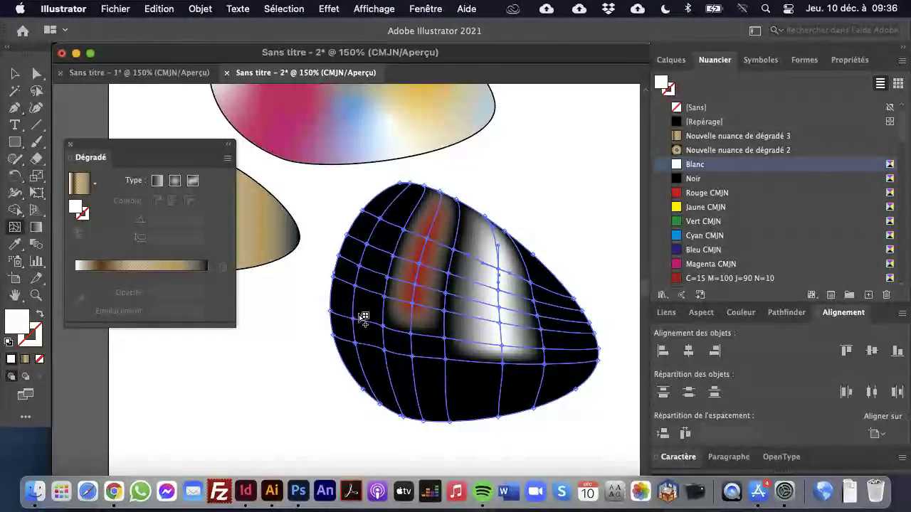
click(367, 307)
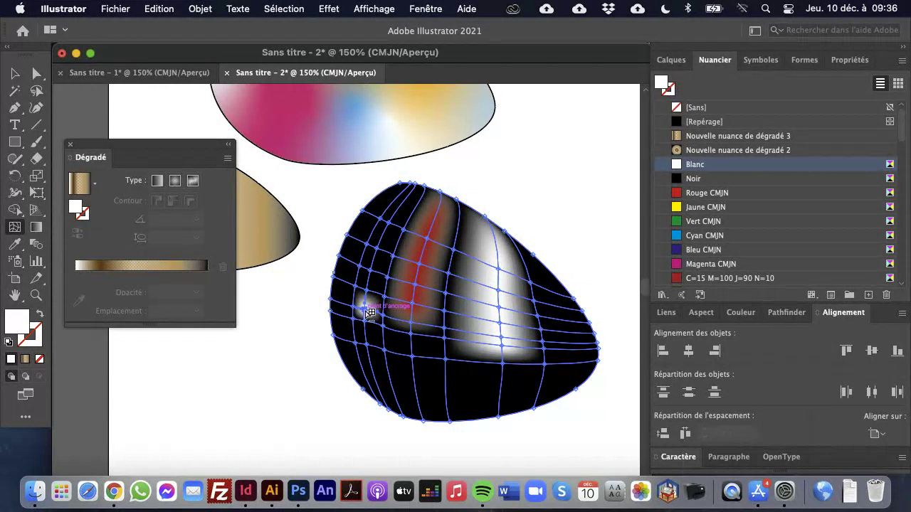
drag(369, 313, 389, 334)
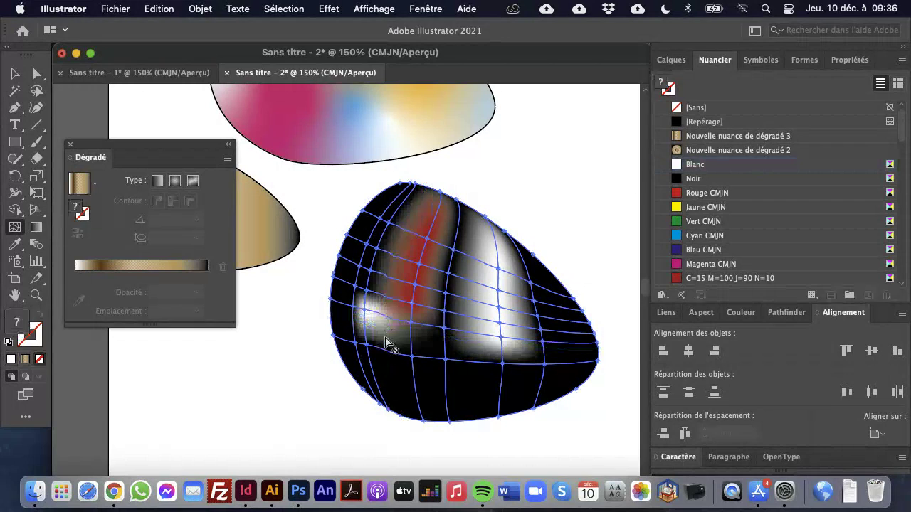
key(super+z)
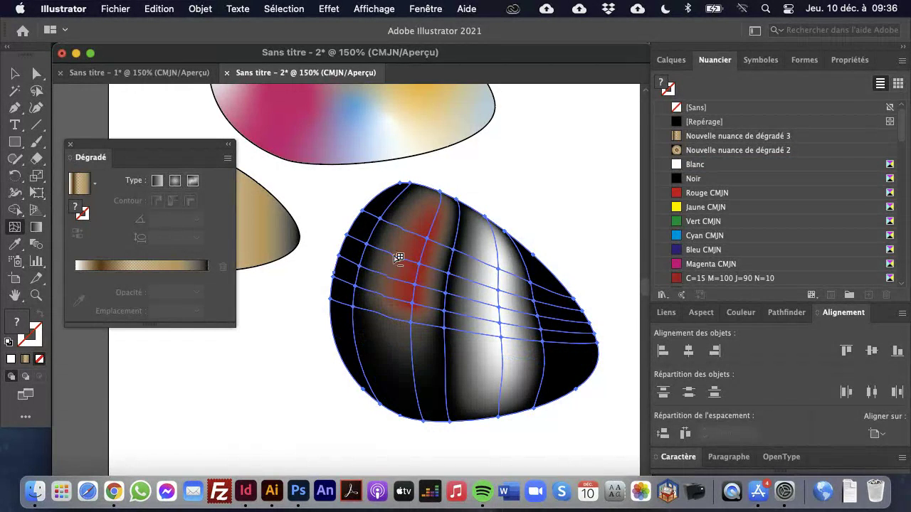
alt+click(444, 327)
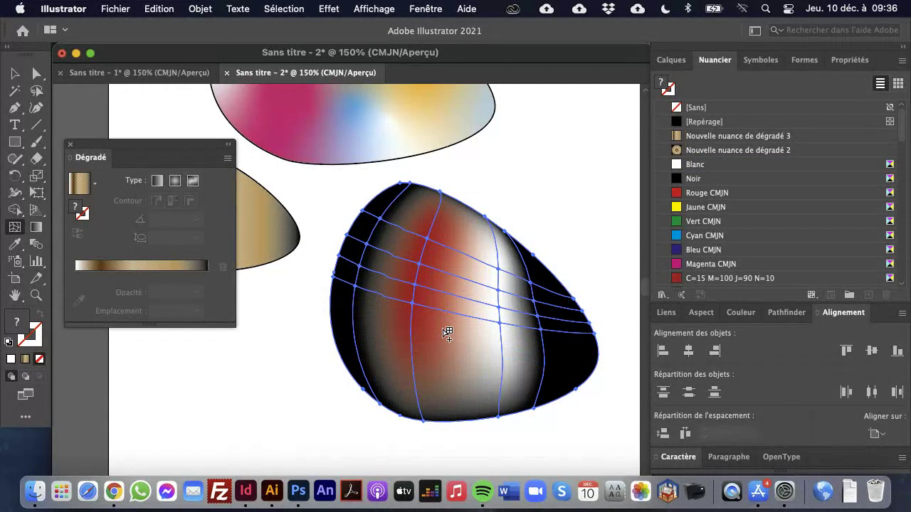
click(454, 339)
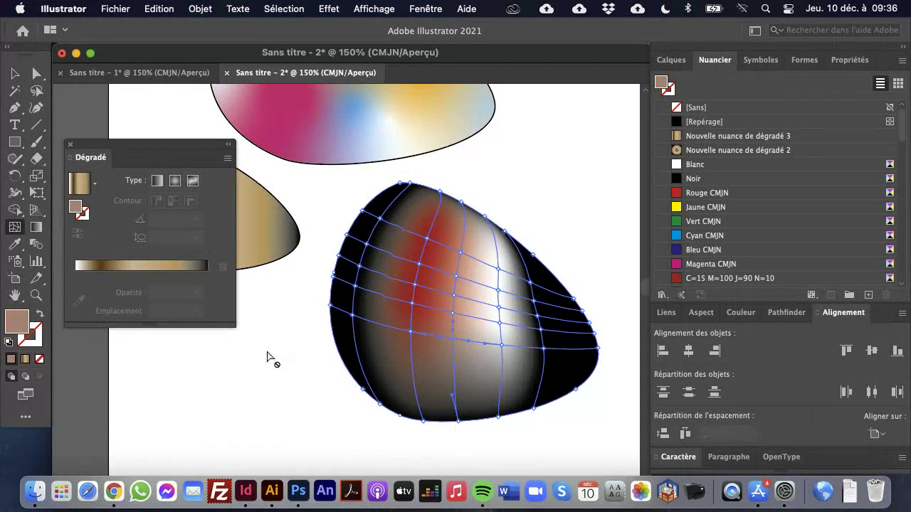
key(super+Tab)
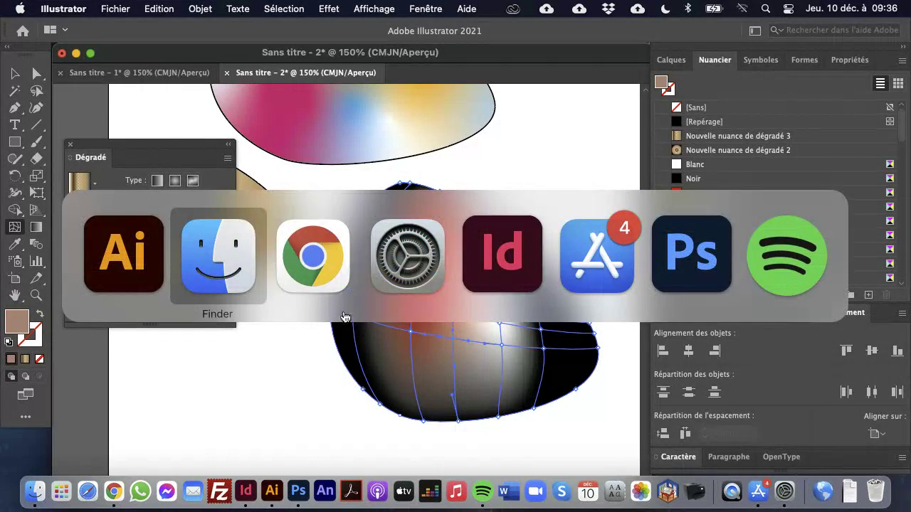